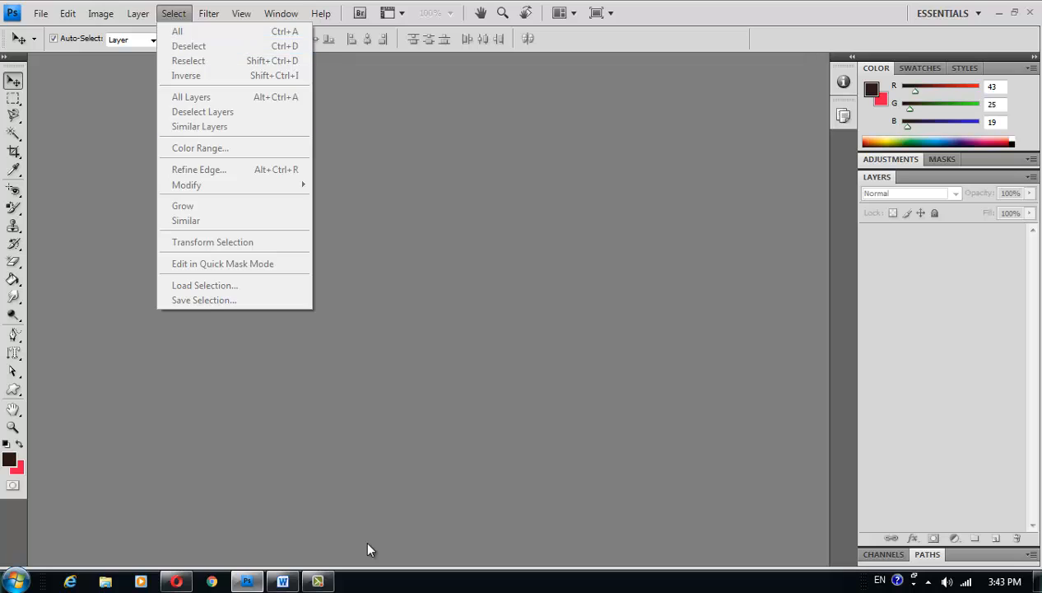
- Add two new empty layers above the Background layer of the skull photo
{"action": "key", "text": "Escape"}
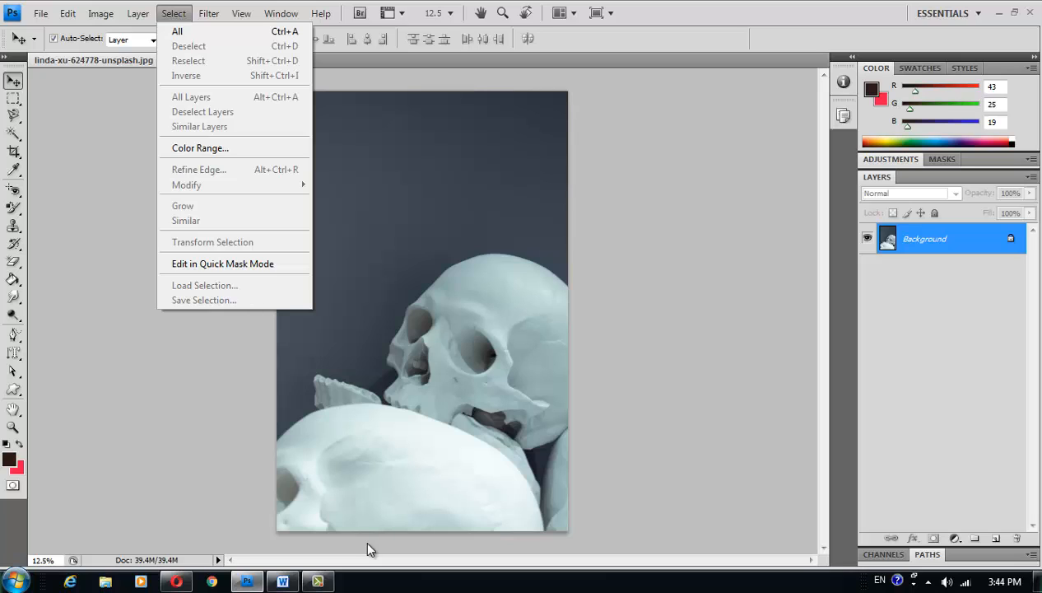
{"action": "key", "text": "Escape"}
{"action": "key", "text": "ctrl+shift+alt+n"}
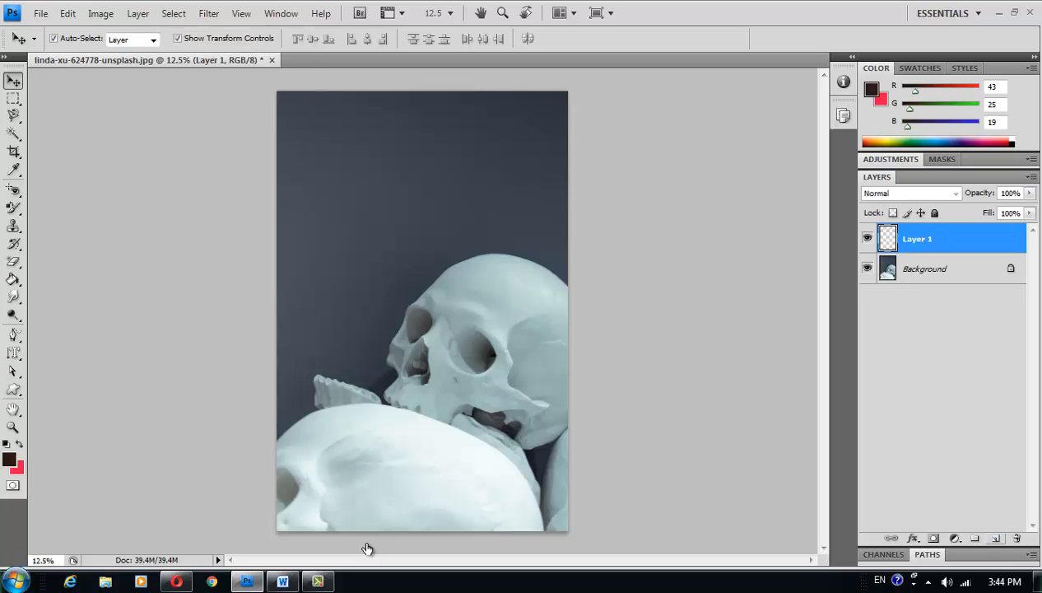
{"action": "key", "text": "ctrl+shift+alt+n"}
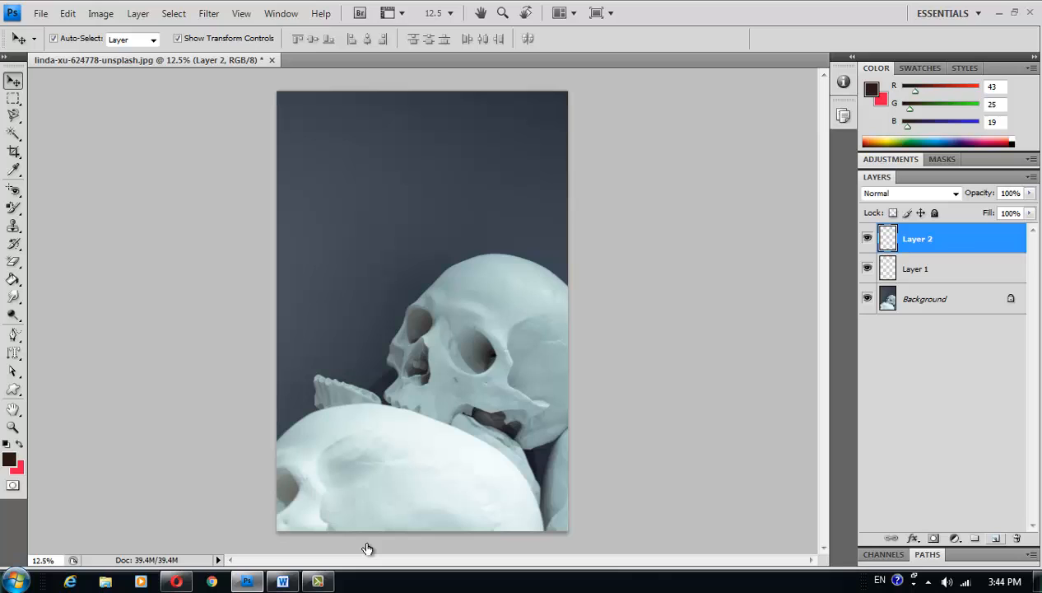
- Clear the layer selection and select the entire canvas
{"action": "left_click", "coordinate": [370, 548]}
{"action": "key", "text": "alt+s"}
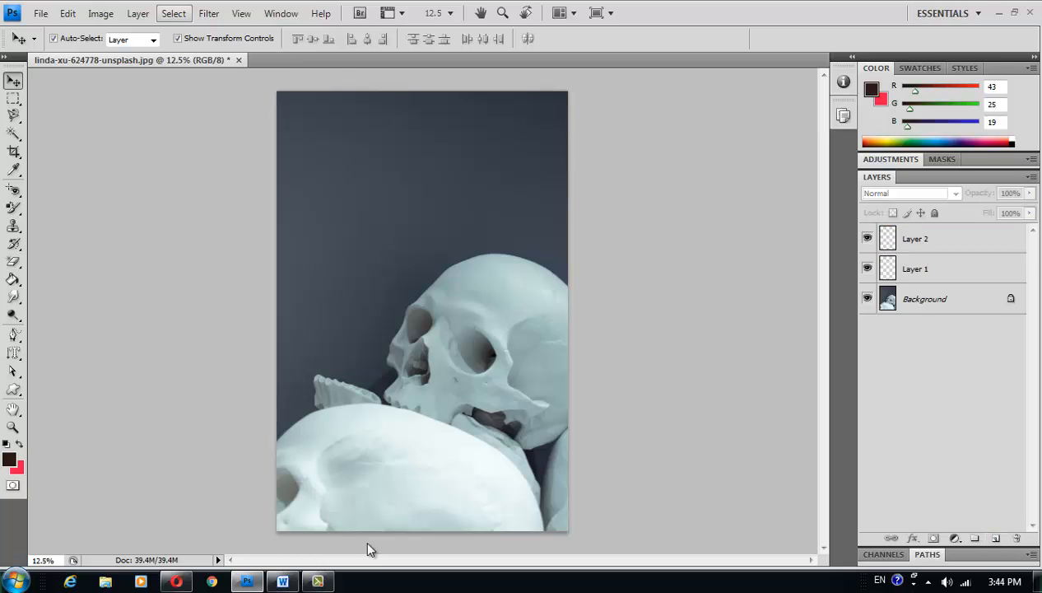
{"action": "key", "text": "Return"}
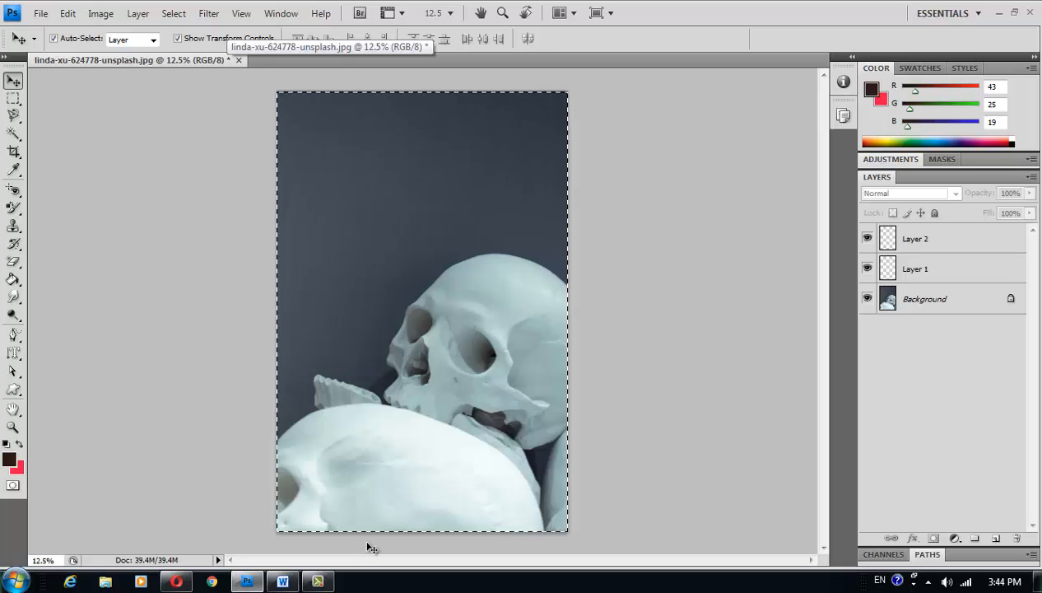
- Deselect the whole-canvas selection and restore it with the Reselect command
{"action": "key", "text": "alt+s"}
{"action": "key", "text": "Down"}
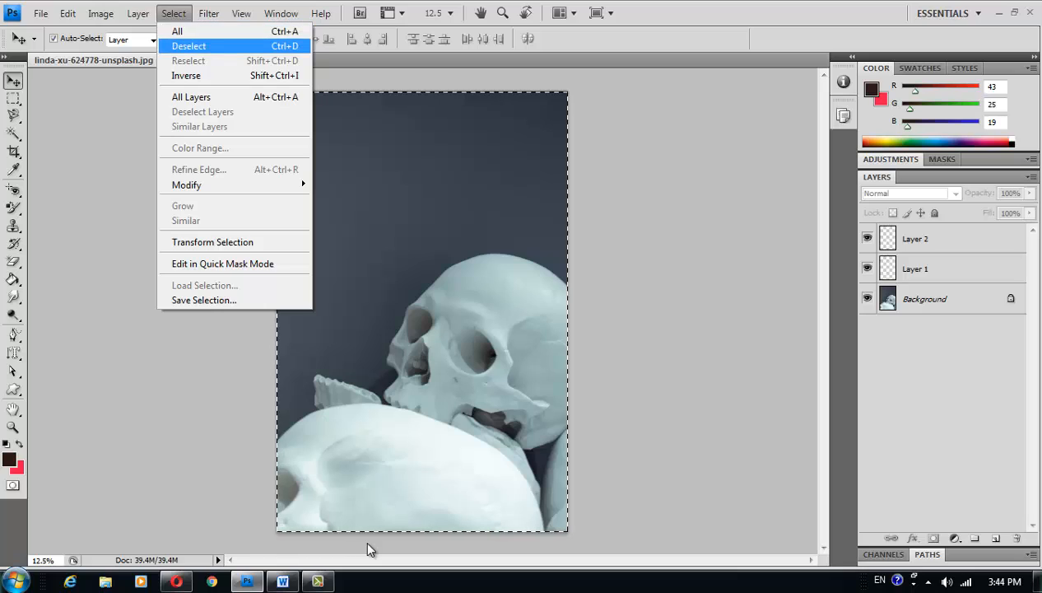
{"action": "key", "text": "Return"}
{"action": "key", "text": "alt+s"}
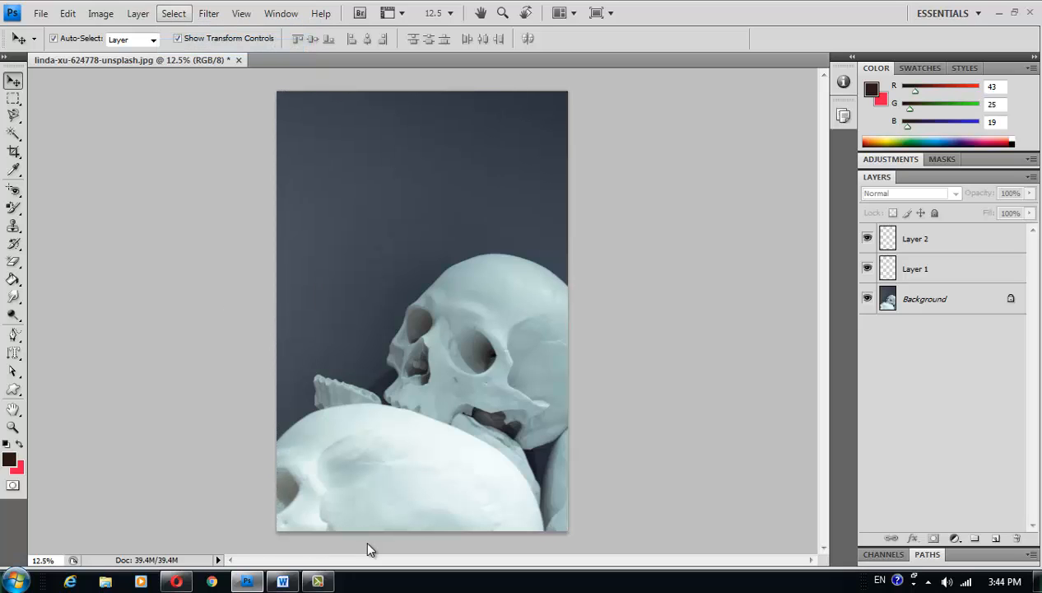
{"action": "key", "text": "Down"}
{"action": "key", "text": "Return"}
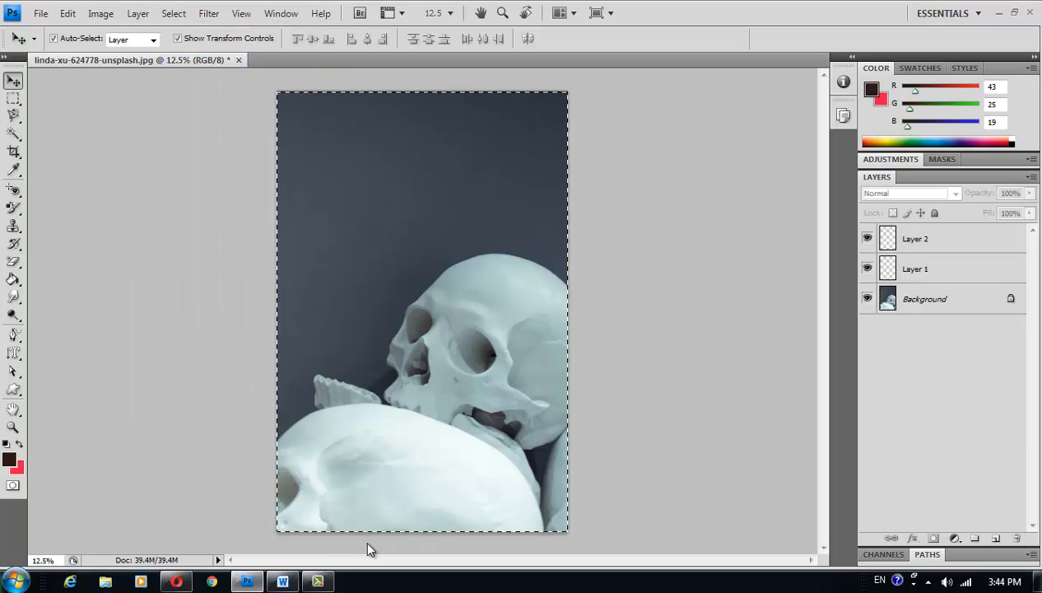
- Try to invert the whole-canvas selection with the Inverse command
{"action": "key", "text": "alt+s"}
{"action": "key", "text": "Down"}
{"action": "key", "text": "Down"}
{"action": "key", "text": "Down"}
{"action": "key", "text": "Down"}
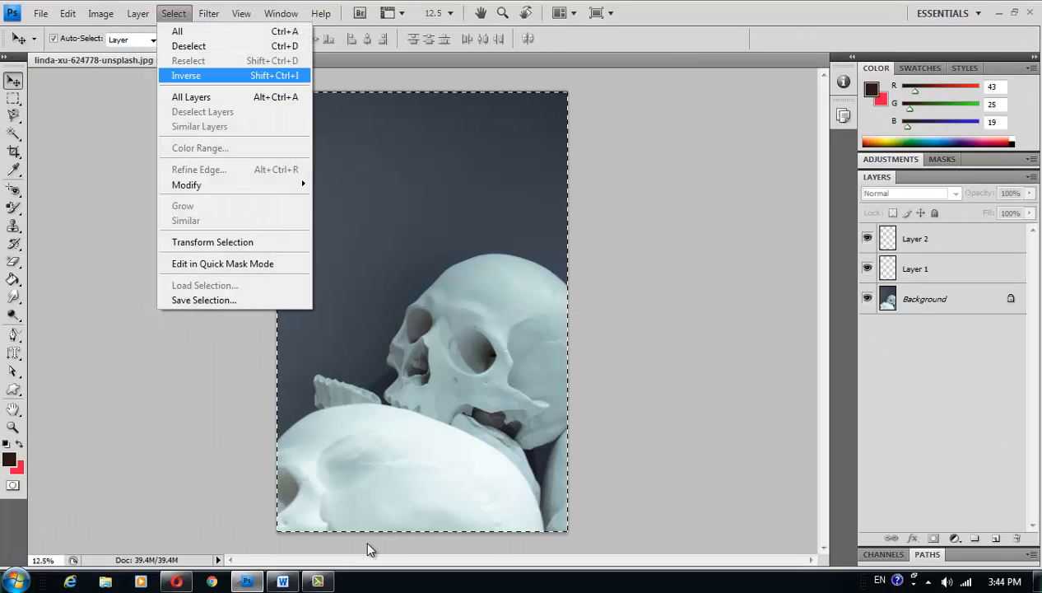
{"action": "key", "text": "Return"}
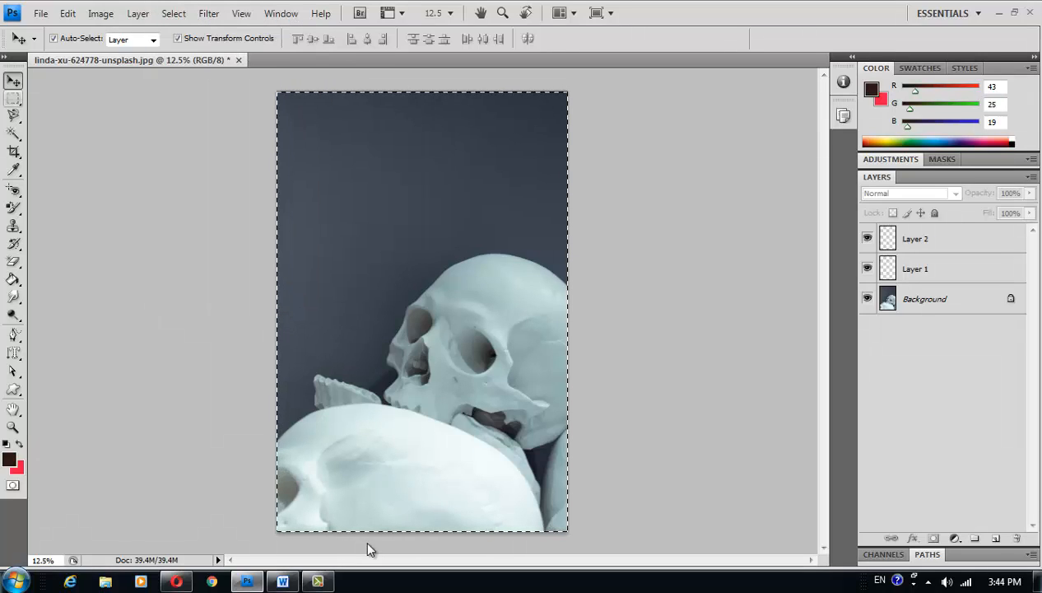
- Activate the Rectangular Marquee tool and try to delete the selected area with no layer selected
{"action": "key", "text": "m"}
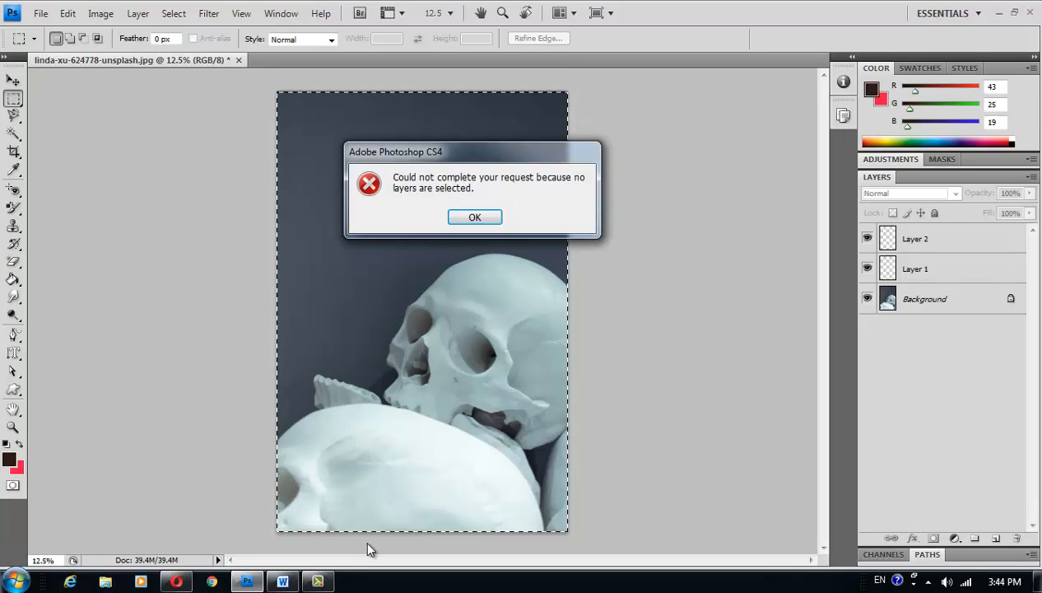
{"action": "key", "text": "Return"}
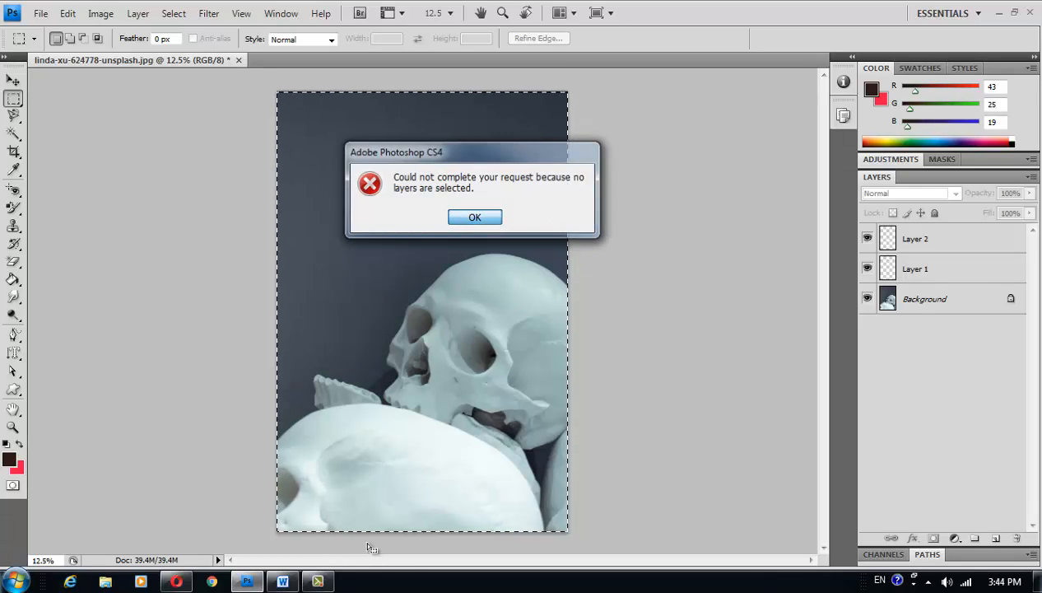
{"action": "key", "text": "Delete"}
{"action": "key", "text": "Return"}
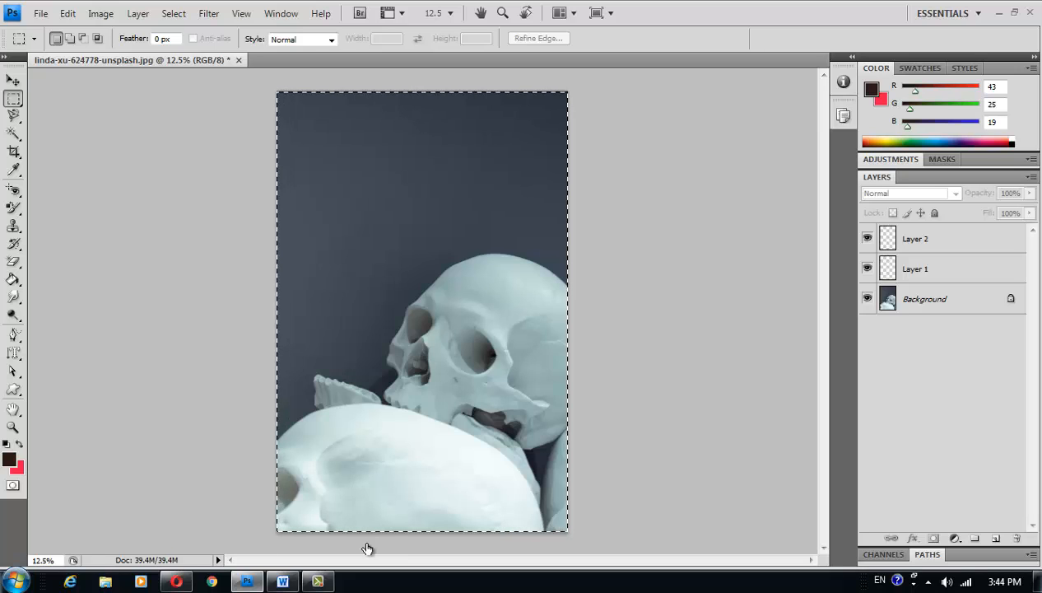
- Convert the Background into a regular layer named Layer 0 and deselect the canvas selection
{"action": "key", "text": "Return"}
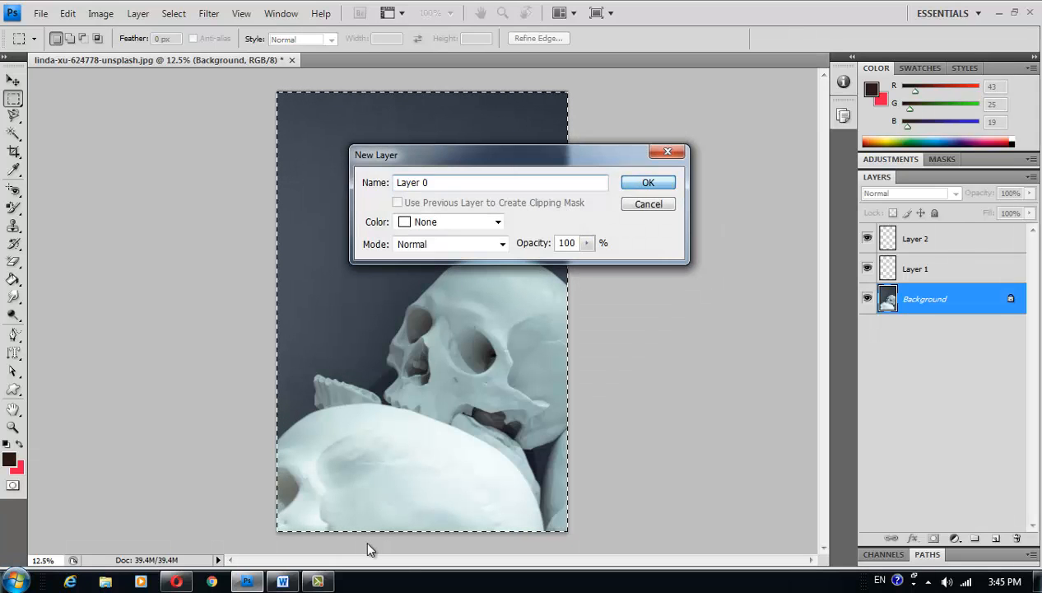
{"action": "key", "text": "alt+s"}
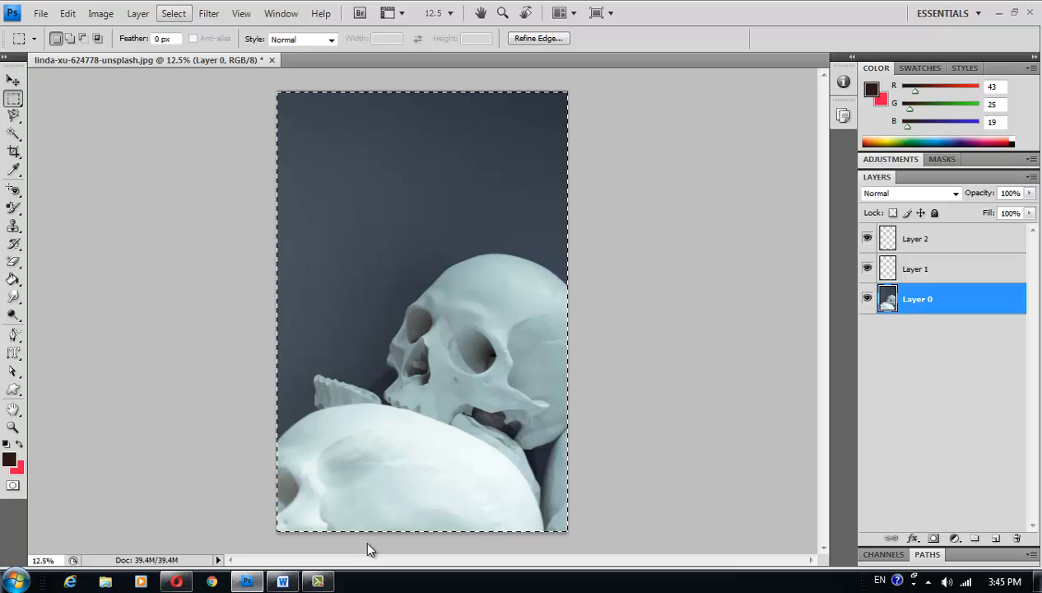
{"action": "key", "text": "Down"}
{"action": "key", "text": "Return"}
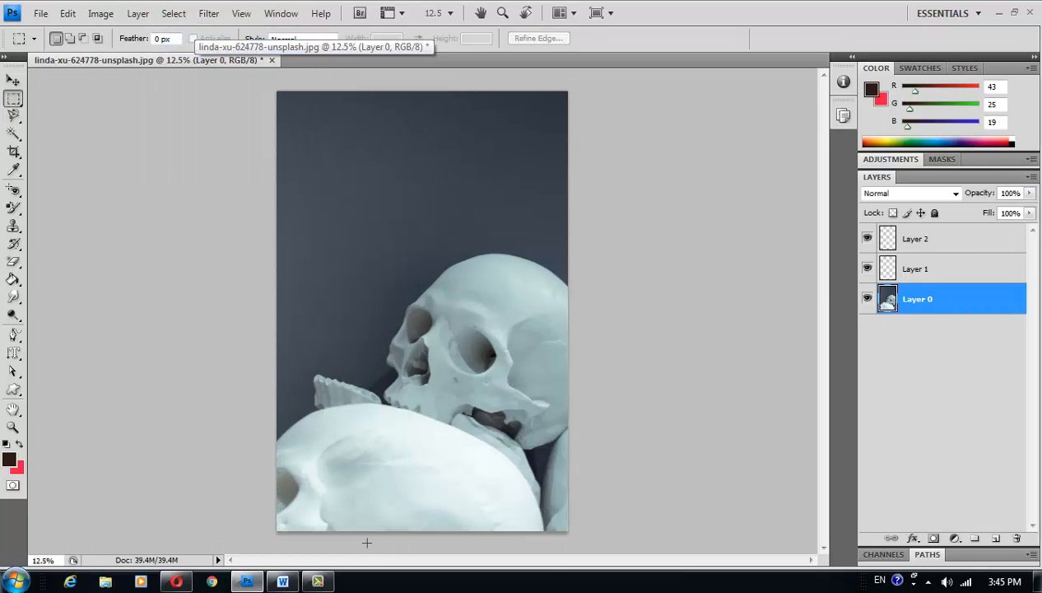
- Draw a rectangular marquee around the upper skull's face and invert the selection
{"action": "left_click_drag", "start_coordinate": [363, 197], "coordinate": [546, 461]}
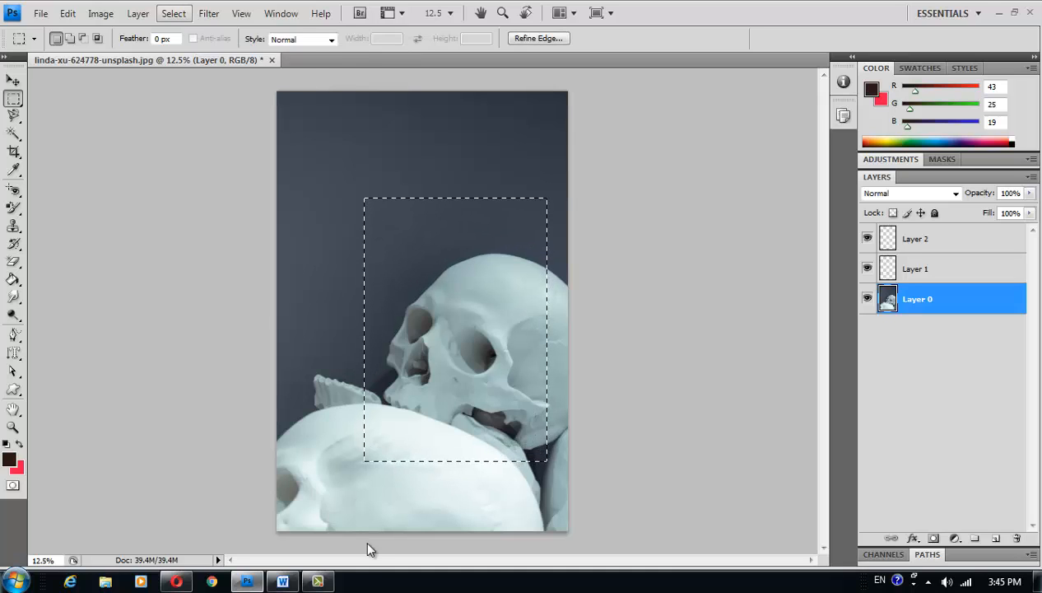
{"action": "left_click", "coordinate": [173, 13]}
{"action": "left_click", "coordinate": [186, 75]}
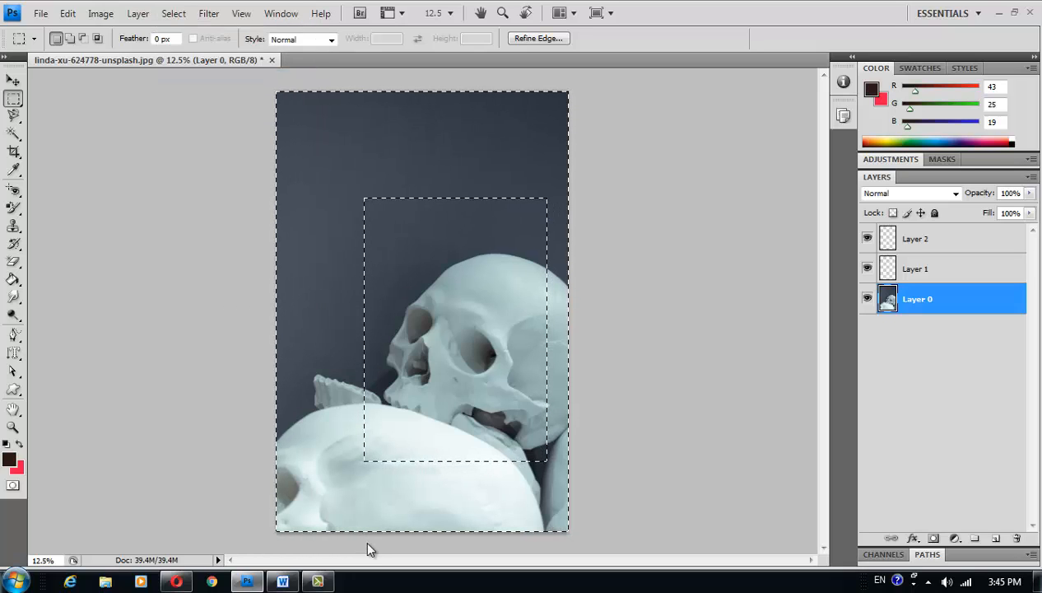
- Clear the inverted selection and select all layers with the All Layers command
{"action": "key", "text": "alt+s"}
{"action": "key", "text": "Down"}
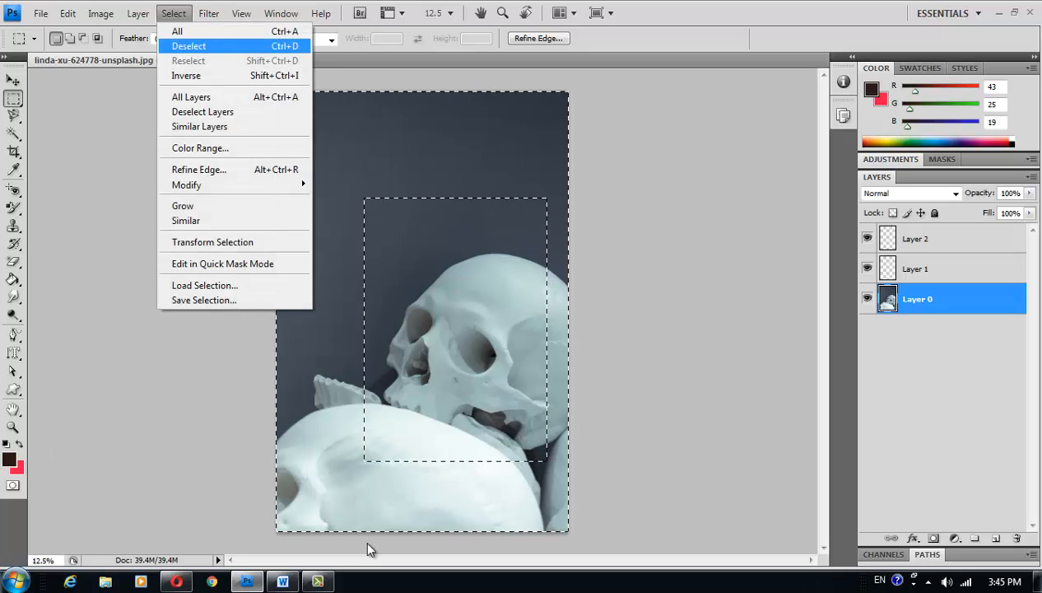
{"action": "key", "text": "Return"}
{"action": "key", "text": "alt+s"}
{"action": "key", "text": "Down"}
{"action": "key", "text": "Down"}
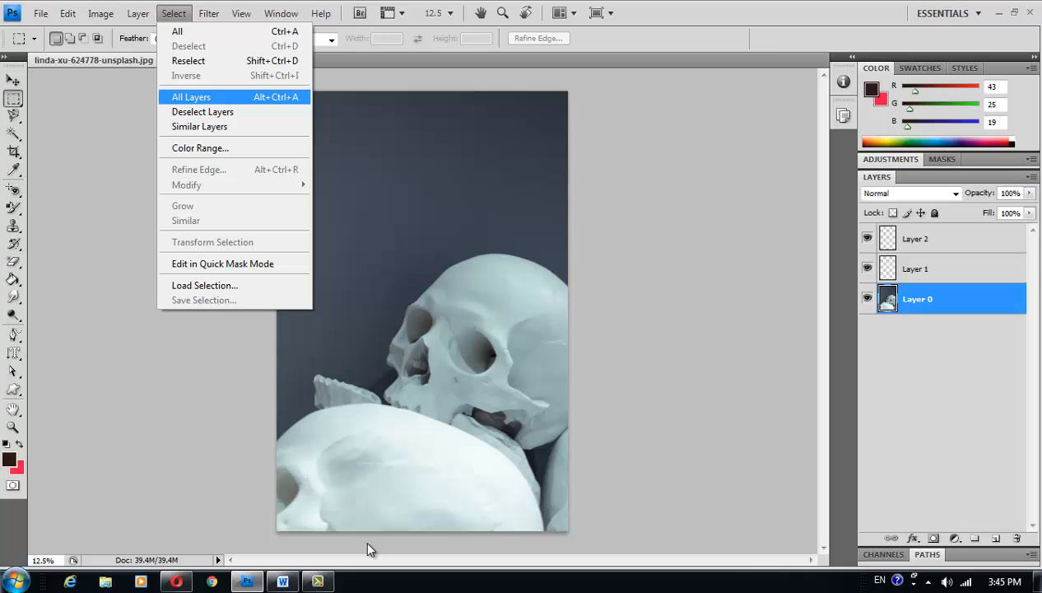
{"action": "key", "text": "Return"}
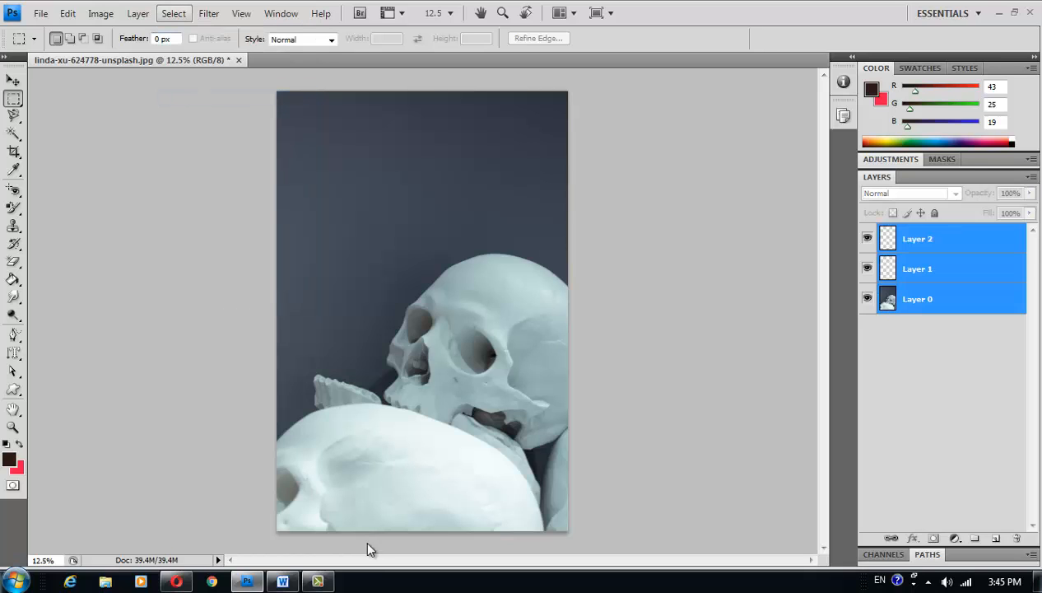
- Deselect all layers with the Deselect Layers command
{"action": "key", "text": "alt+s"}
{"action": "key", "text": "Down"}
{"action": "key", "text": "Down"}
{"action": "key", "text": "Down"}
{"action": "key", "text": "Down"}
{"action": "key", "text": "Return"}
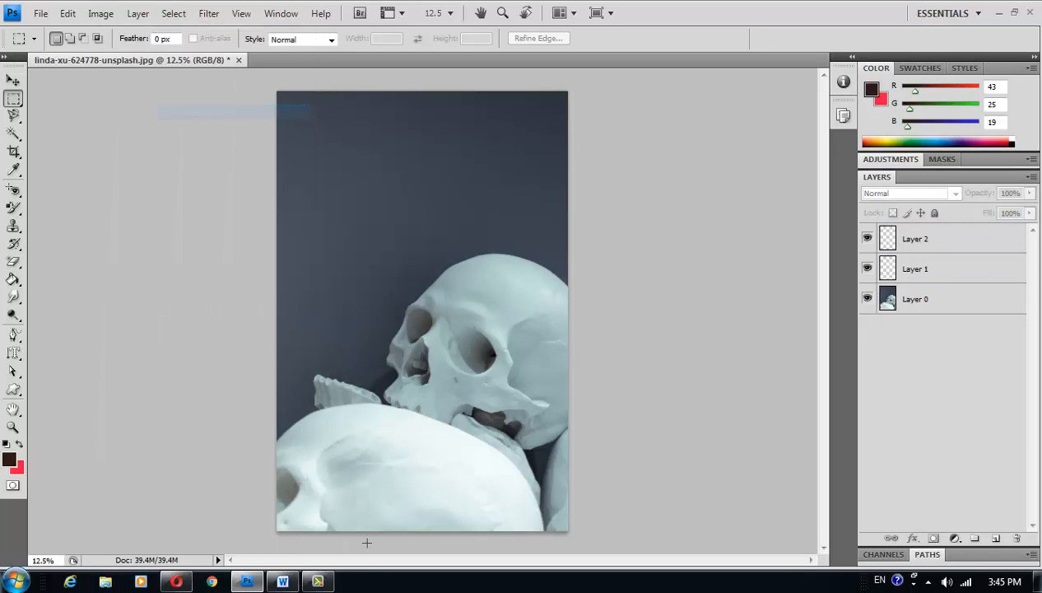
- Select all three layers again with the All Layers command
{"action": "key", "text": "alt+s"}
{"action": "key", "text": "Down"}
{"action": "key", "text": "Down"}
{"action": "key", "text": "Down"}
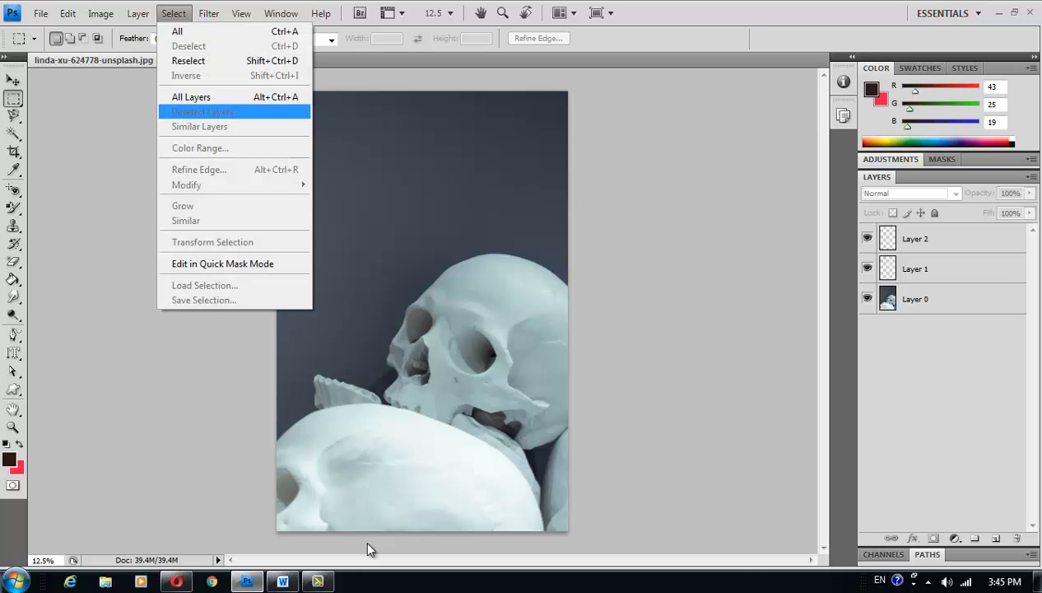
{"action": "key", "text": "Up"}
{"action": "key", "text": "Up"}
{"action": "key", "text": "Return"}
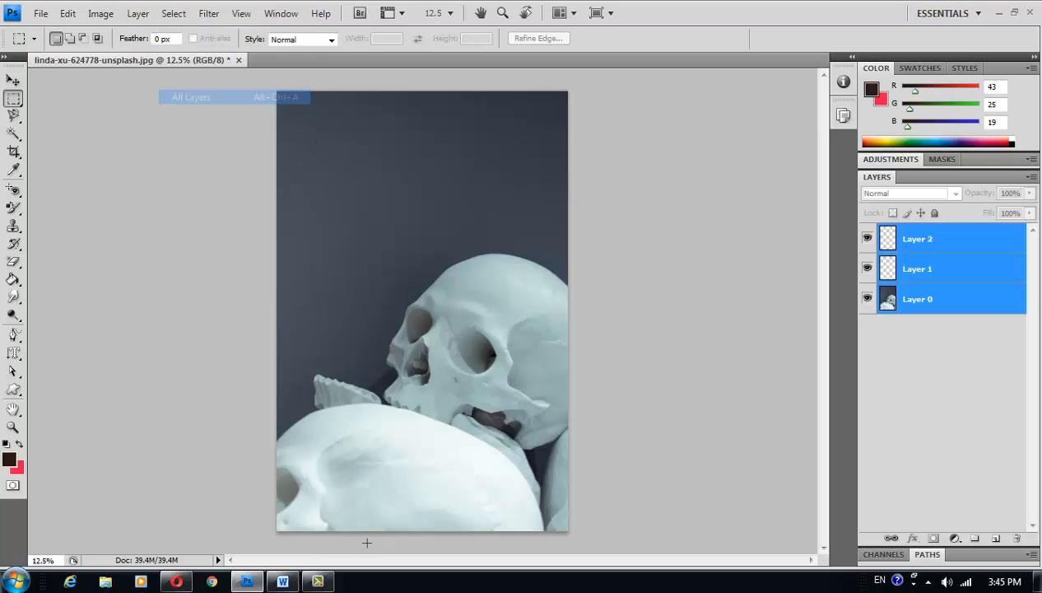
{"action": "key", "text": "alt+s"}
{"action": "key", "text": "Down"}
{"action": "key", "text": "Down"}
{"action": "key", "text": "Down"}
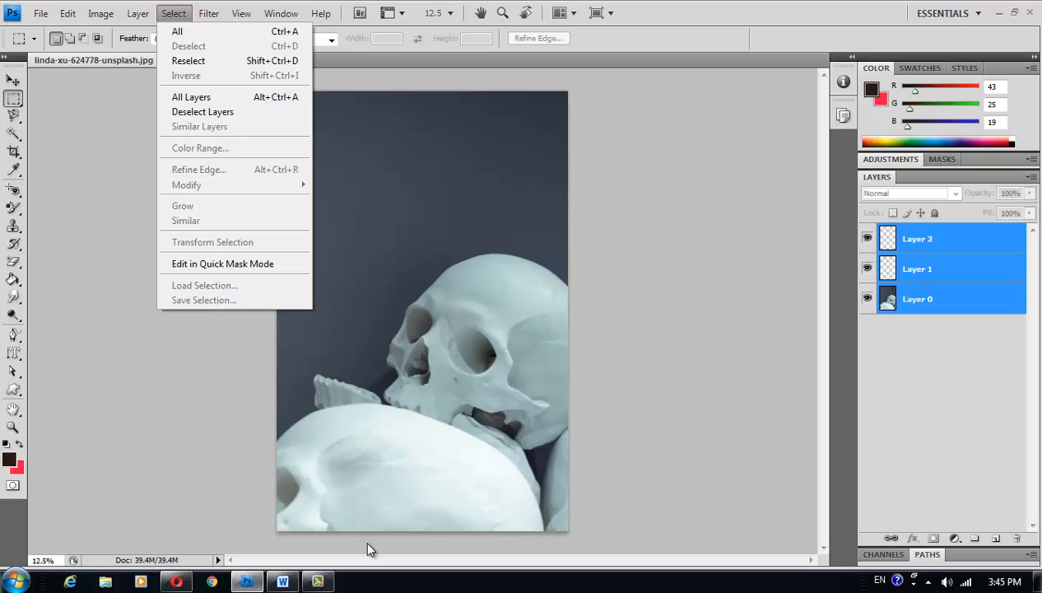
{"action": "key", "text": "Escape"}
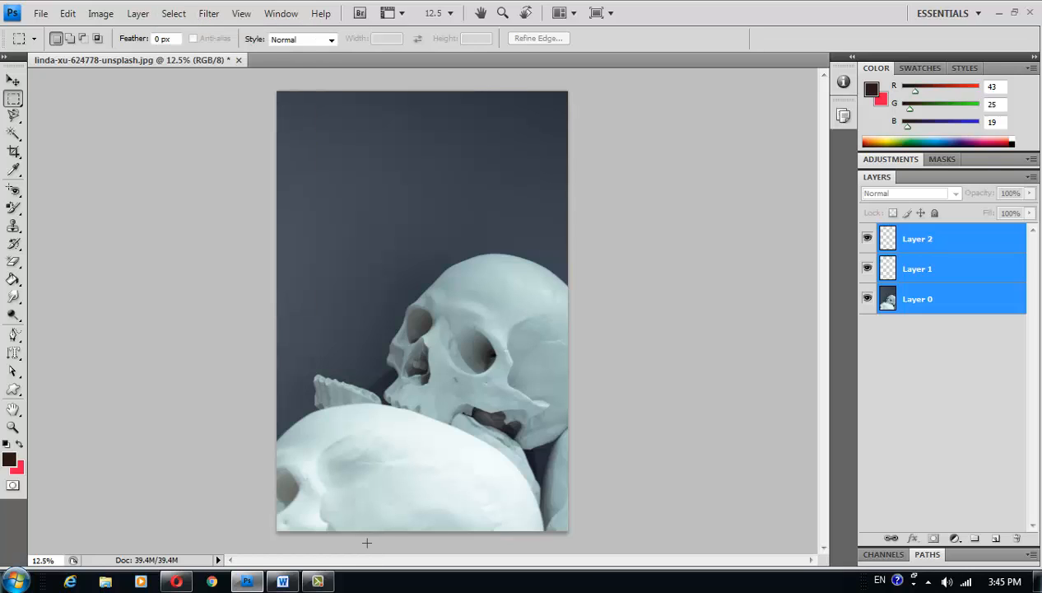
- Make a rectangular selection tightly around the upper skull's face while all layers are selected
{"action": "key", "text": "ctrl+shift+d"}
{"action": "key", "text": "ctrl+j"}
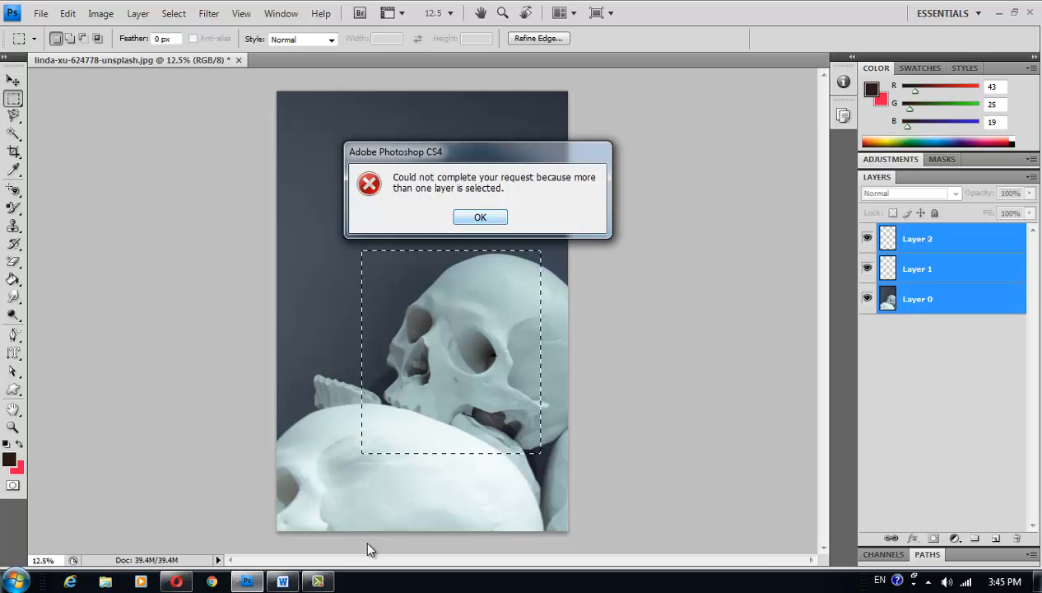
{"action": "key", "text": "Return"}
- Refine the rectangular selection's edge with a 6.5 px radius, a 4.3 px feather and increased contrast
{"action": "key", "text": "alt+s"}
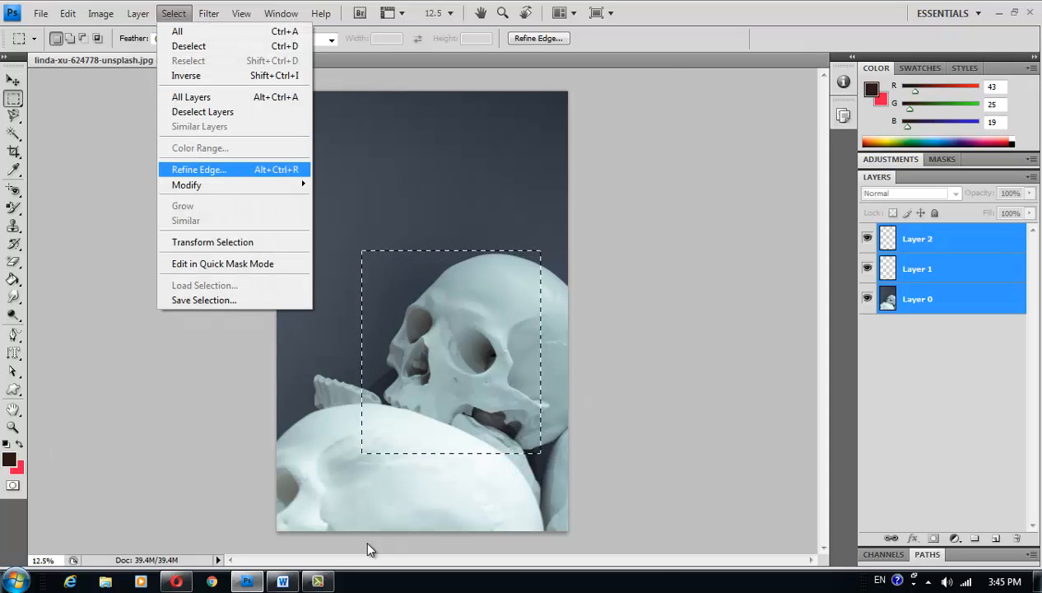
{"action": "key", "text": "Return"}
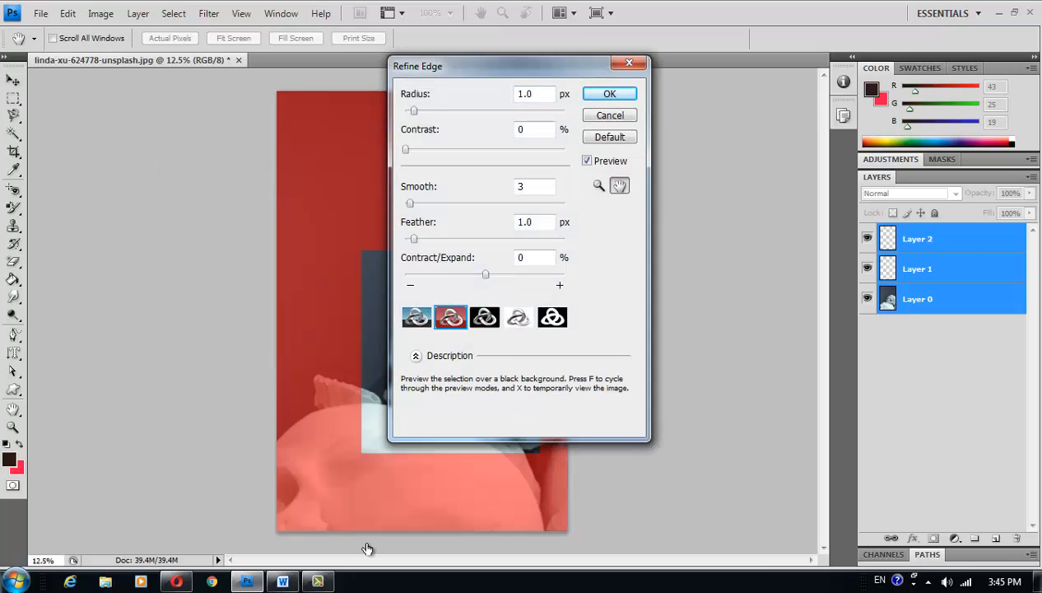
{"action": "left_click_drag", "start_coordinate": [414, 238], "coordinate": [443, 238]}
{"action": "left_click_drag", "start_coordinate": [414, 110], "coordinate": [454, 110]}
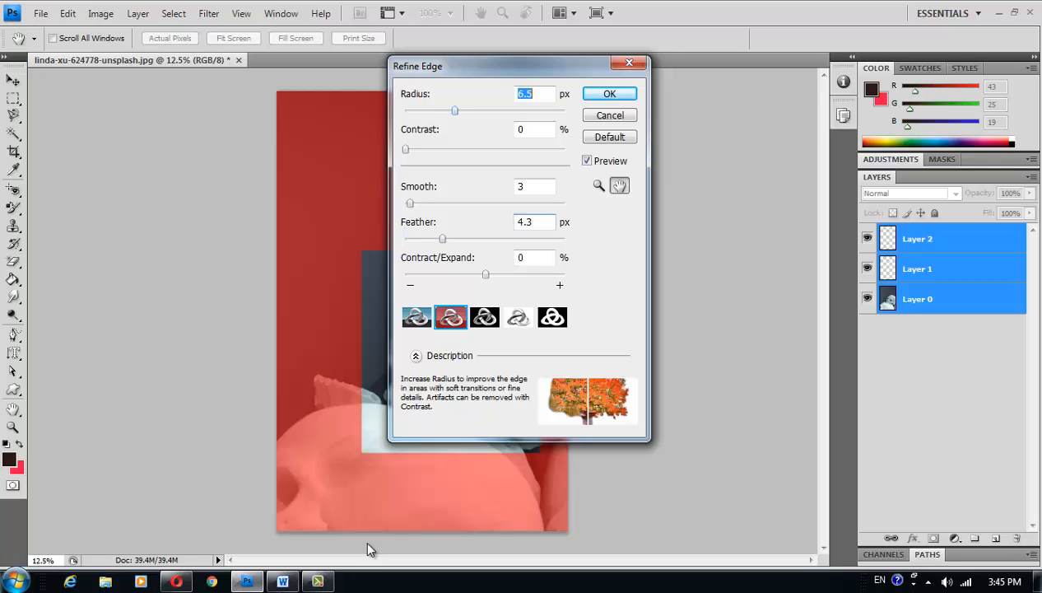
{"action": "left_click_drag", "start_coordinate": [405, 149], "coordinate": [470, 149]}
{"action": "key", "text": "Return"}
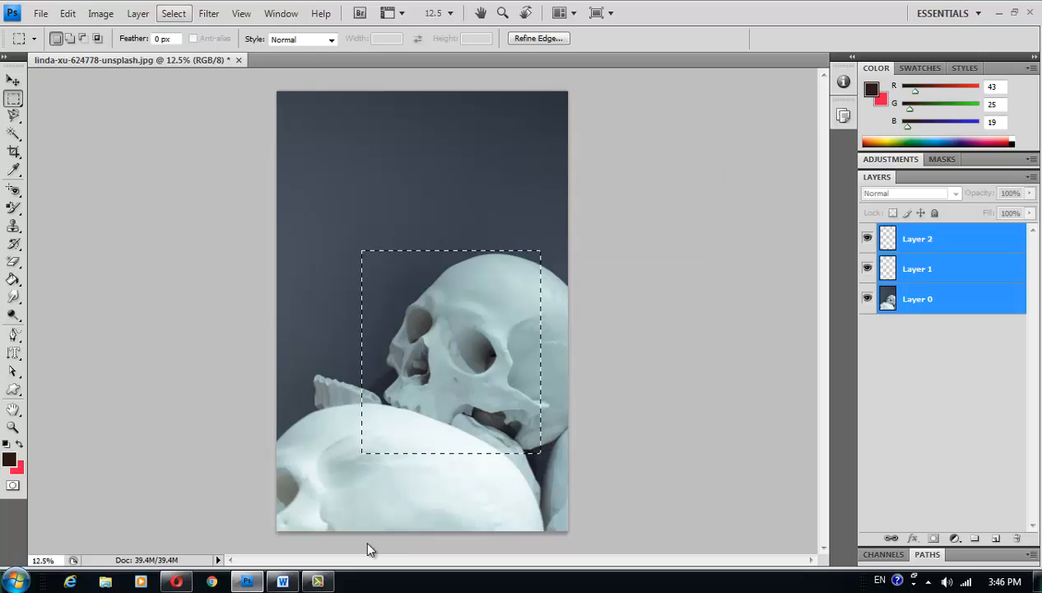
- Turn the rectangular selection around the skull into a border selection with a custom width
{"action": "key", "text": "alt+s"}
{"action": "key", "text": "m"}
{"action": "key", "text": "Right"}
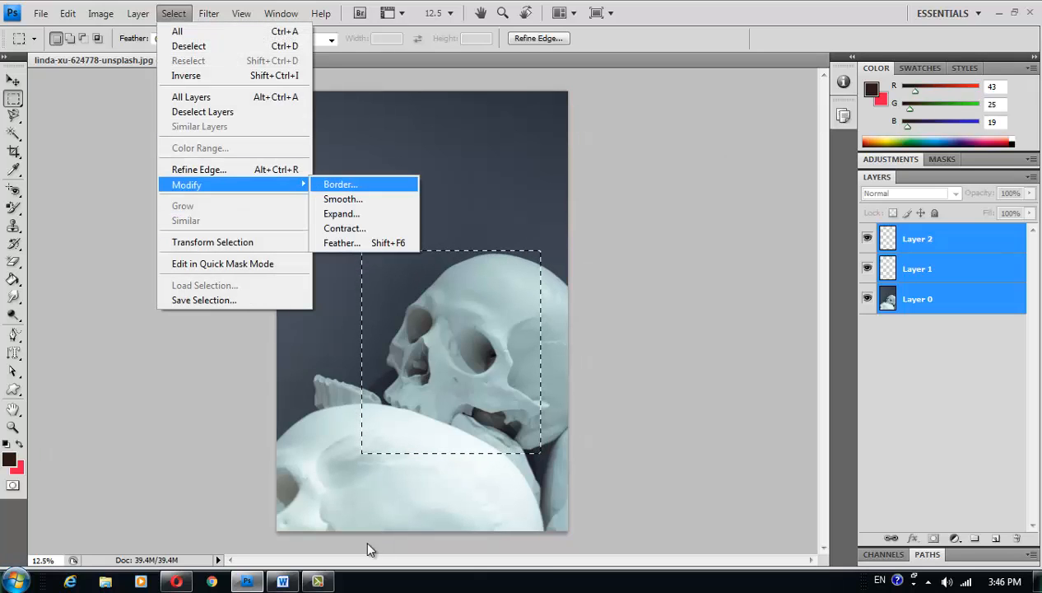
{"action": "key", "text": "Return"}
{"action": "type", "text": "12."}
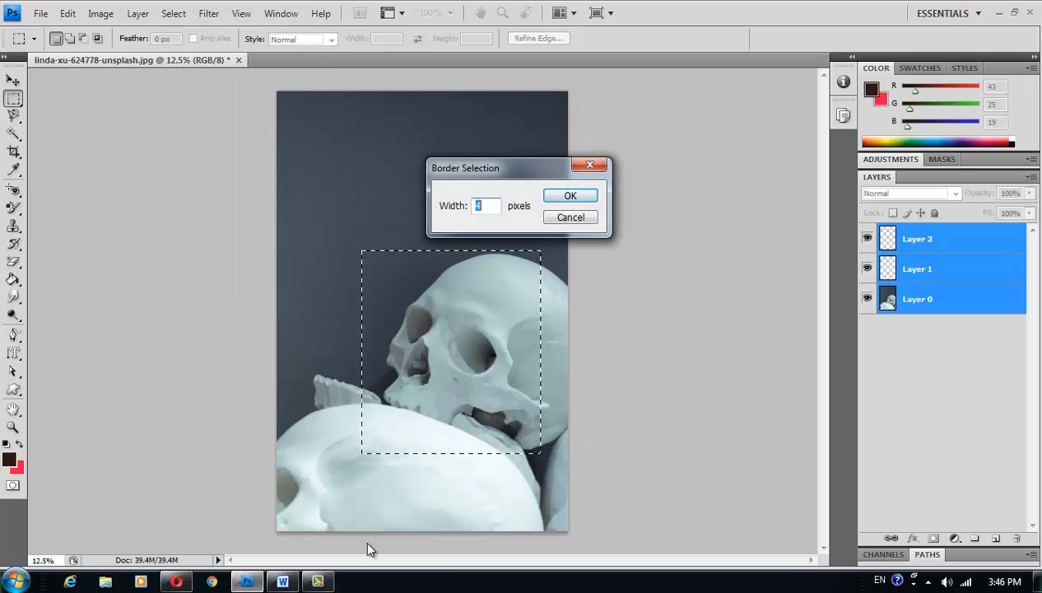
{"action": "type", "text": "5"}
{"action": "key", "text": "Return"}
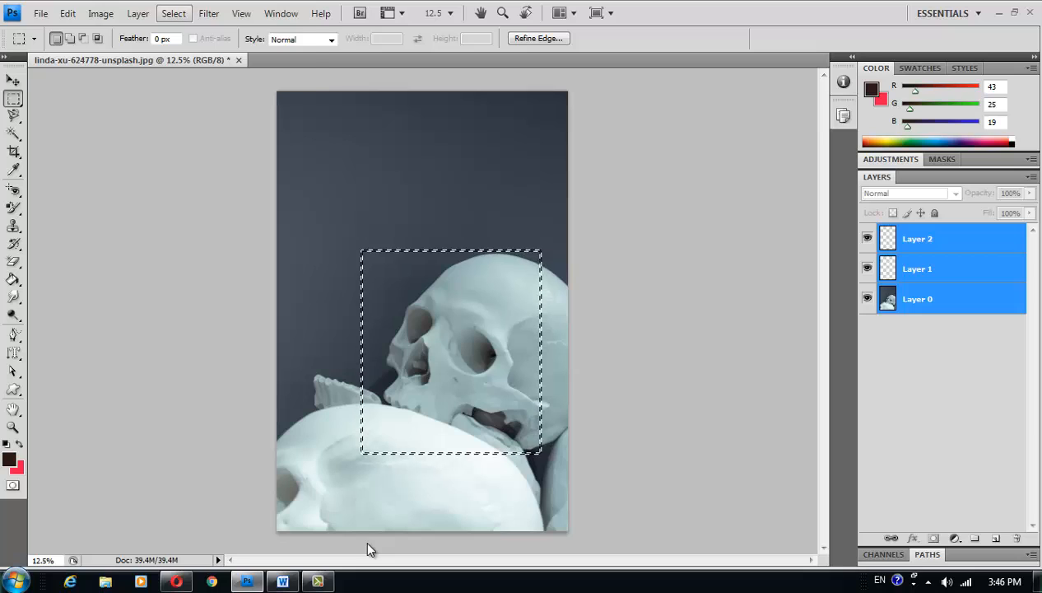
- Smooth the border selection around the upper skull with a sample radius of 20 px
{"action": "key", "text": "alt+s"}
{"action": "key", "text": "Down"}
{"action": "key", "text": "Down"}
{"action": "key", "text": "Down"}
{"action": "key", "text": "Down"}
{"action": "key", "text": "Down"}
{"action": "key", "text": "Down"}
{"action": "key", "text": "Down"}
{"action": "key", "text": "Right"}
{"action": "key", "text": "Down"}
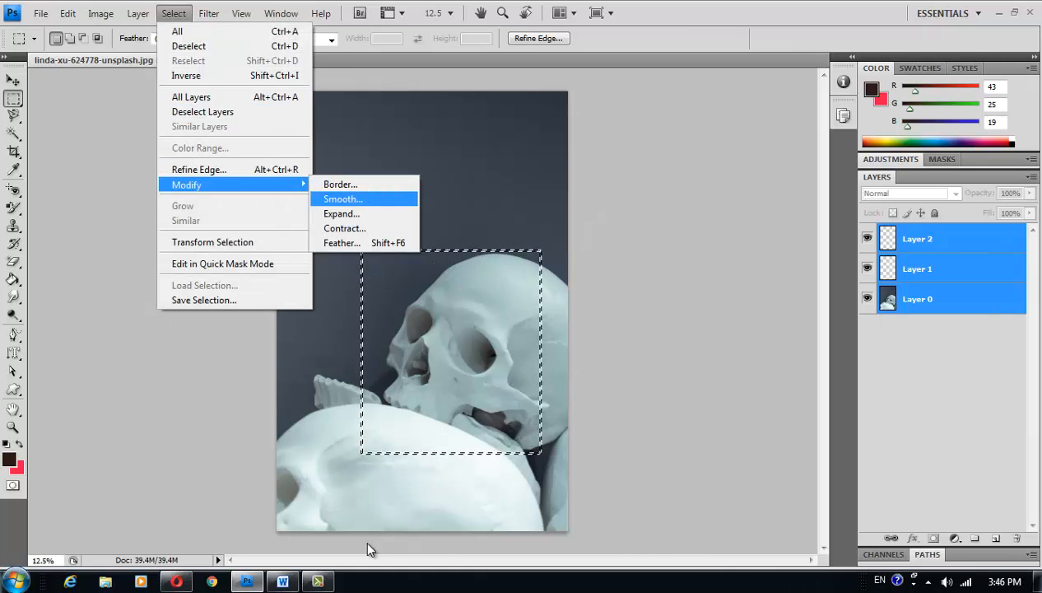
{"action": "key", "text": "Return"}
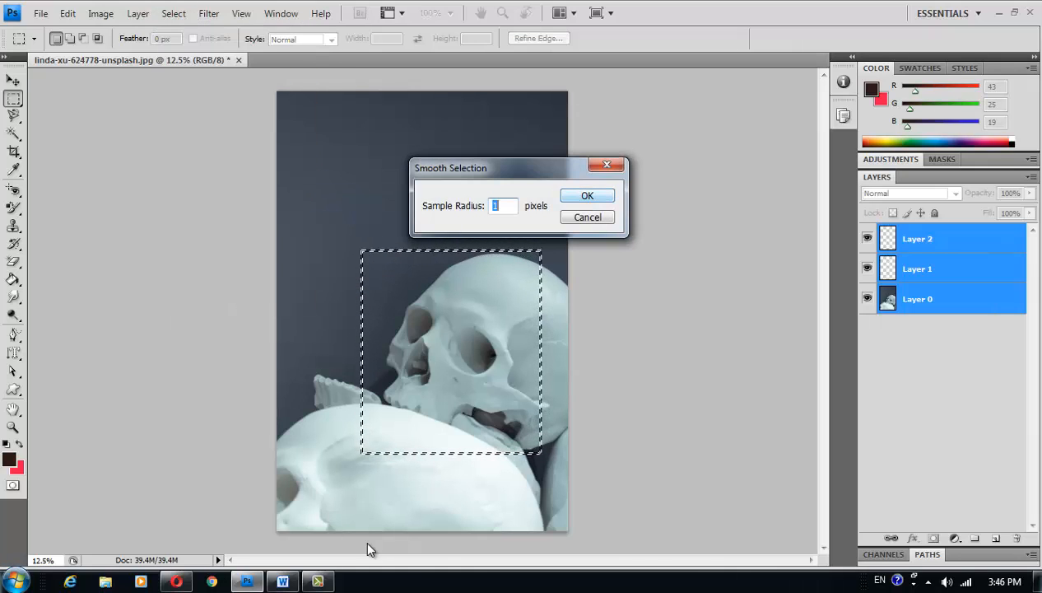
{"action": "type", "text": "20"}
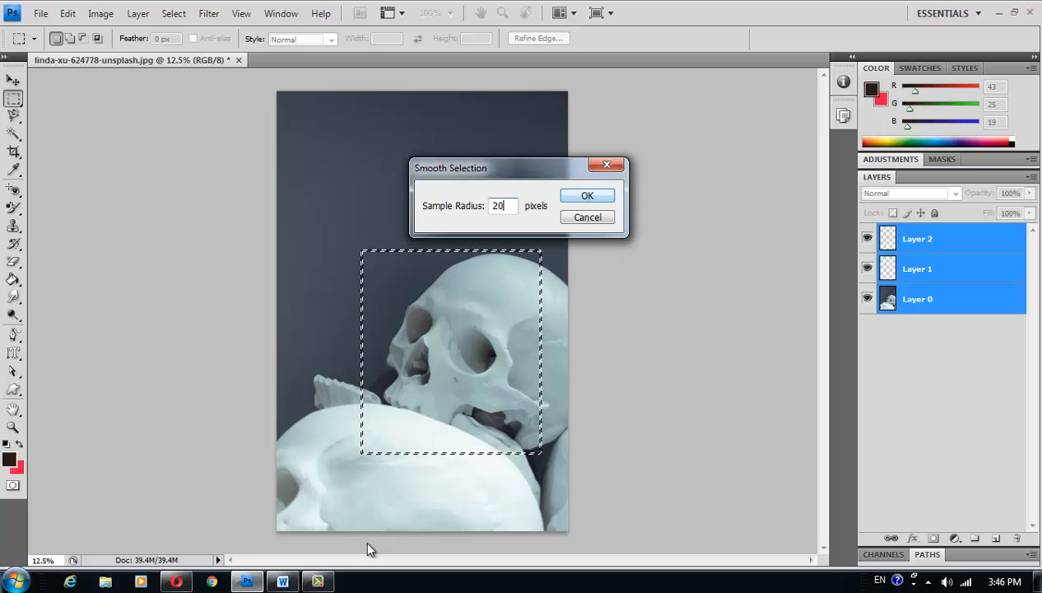
{"action": "key", "text": "Return"}
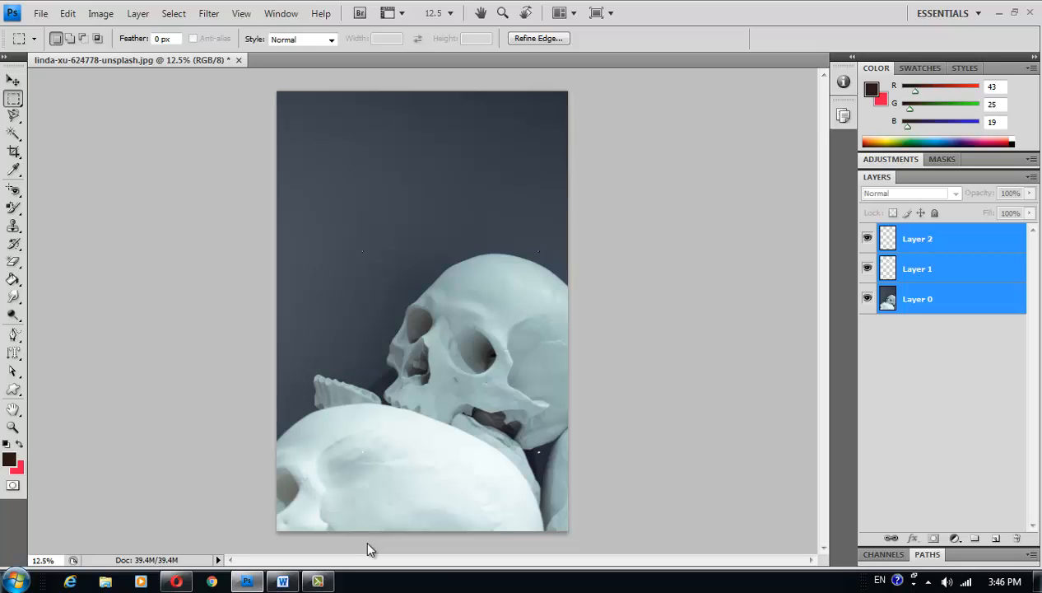
- Expand the small selected areas left at the corners around the upper skull
{"action": "key", "text": "alt+s"}
{"action": "key", "text": "m"}
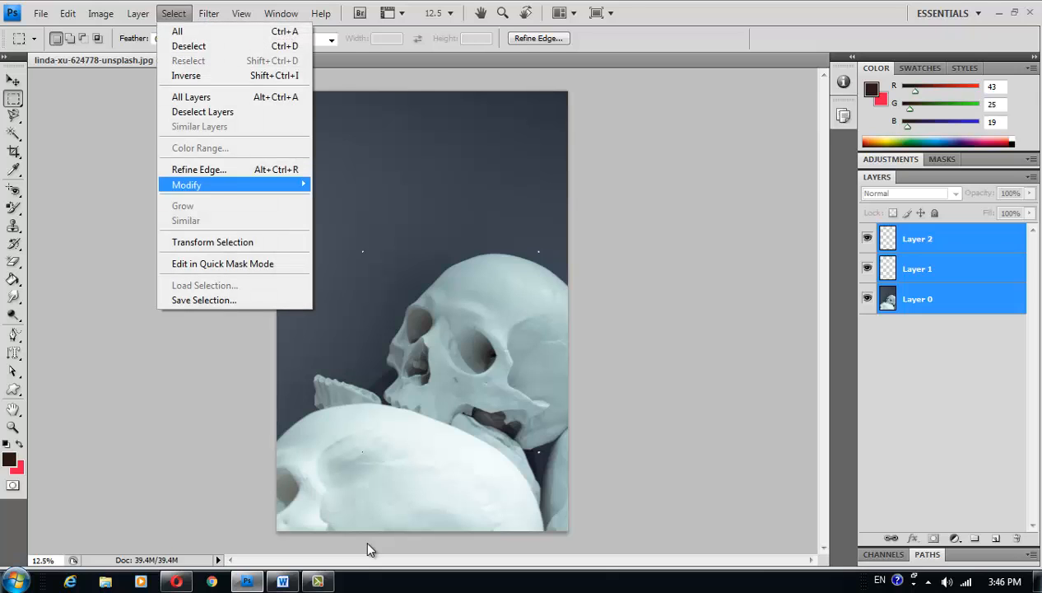
{"action": "key", "text": "Right"}
{"action": "key", "text": "Down"}
{"action": "key", "text": "Down"}
{"action": "key", "text": "Return"}
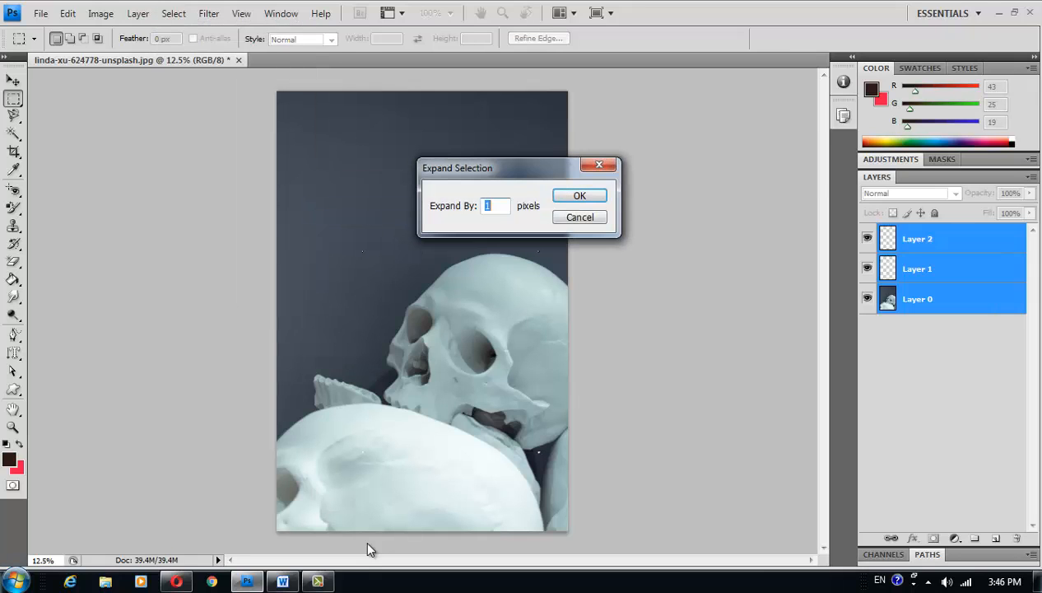
{"action": "key", "text": "Return"}
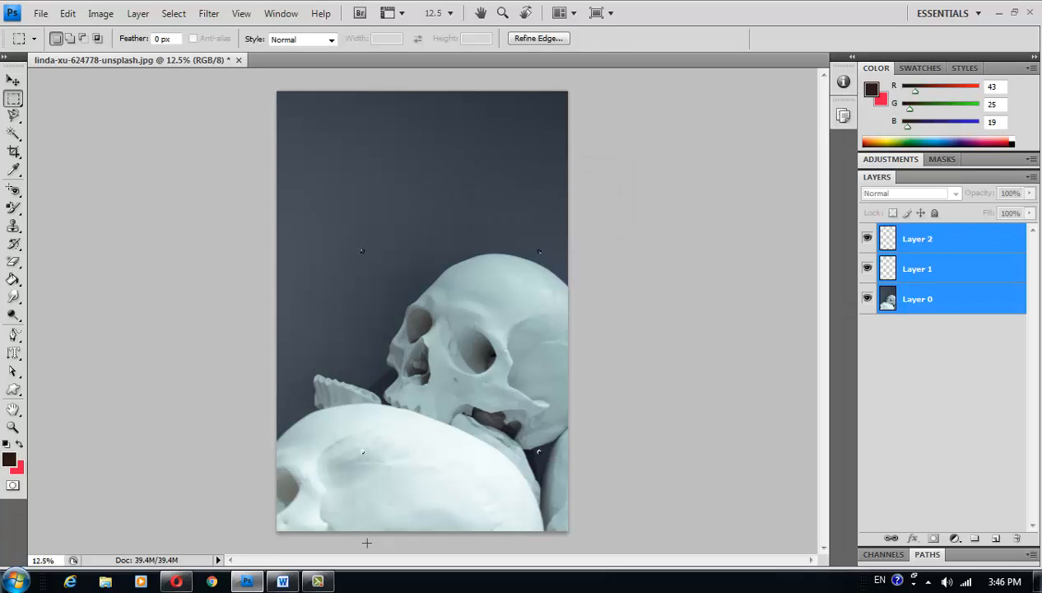
- Contract the corner selections around the upper skull by 5 px
{"action": "key", "text": "alt+s"}
{"action": "key", "text": "m"}
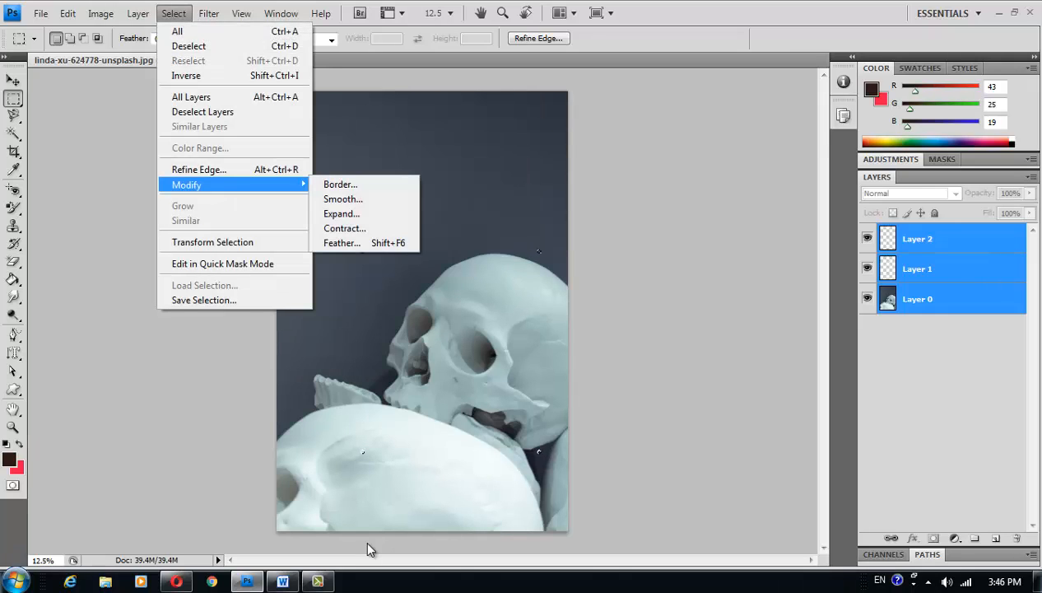
{"action": "key", "text": "c"}
{"action": "key", "text": "Return"}
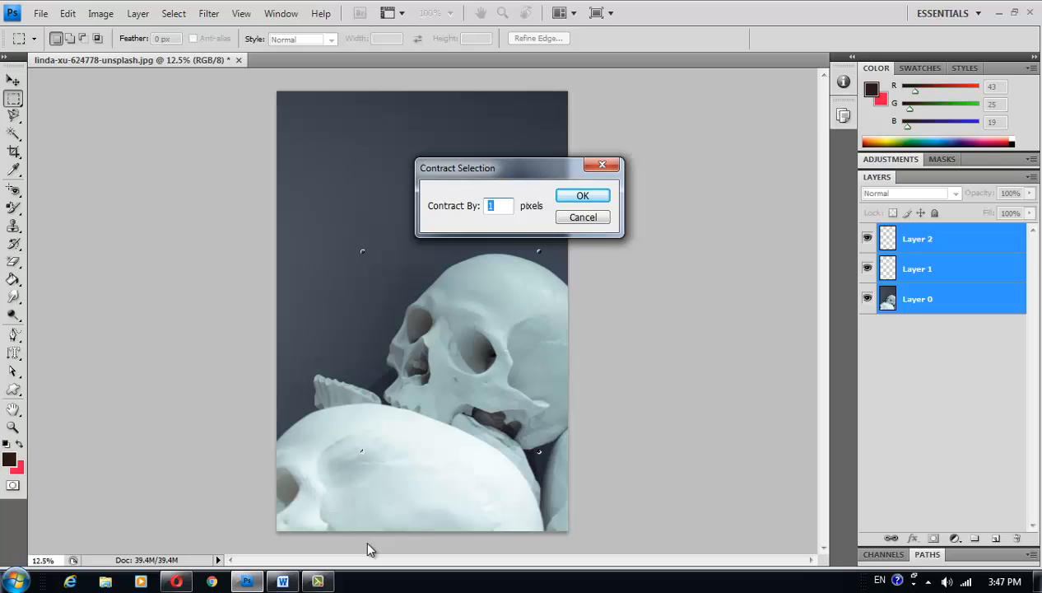
{"action": "key", "text": "Return"}
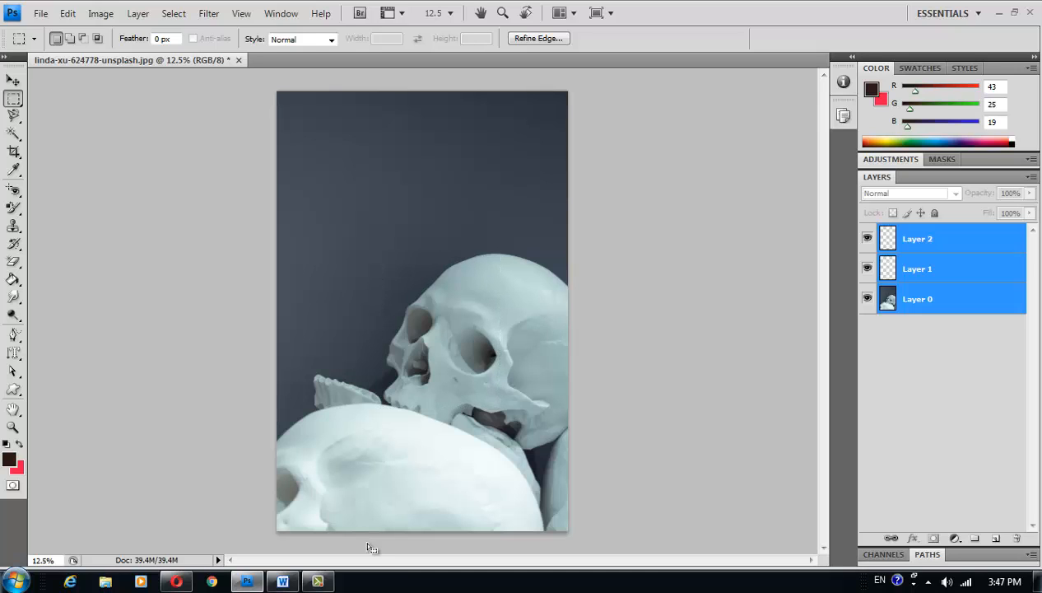
- Contract a new rectangular selection over the upper skull's face
{"action": "key", "text": "alt+s"}
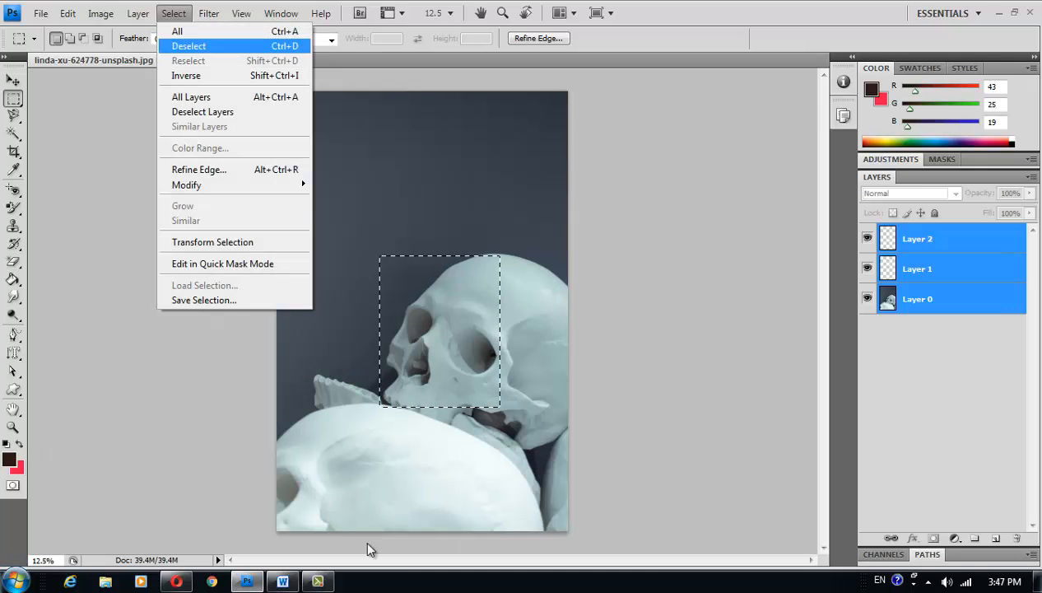
{"action": "key", "text": "Right"}
{"action": "key", "text": "Down"}
{"action": "key", "text": "Down"}
{"action": "key", "text": "Down"}
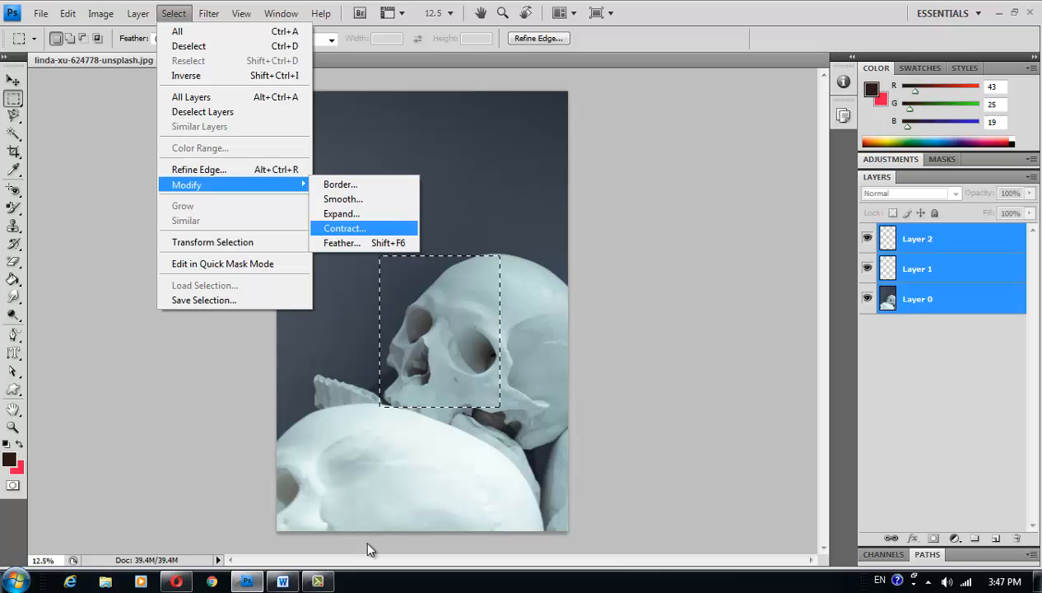
{"action": "key", "text": "Return"}
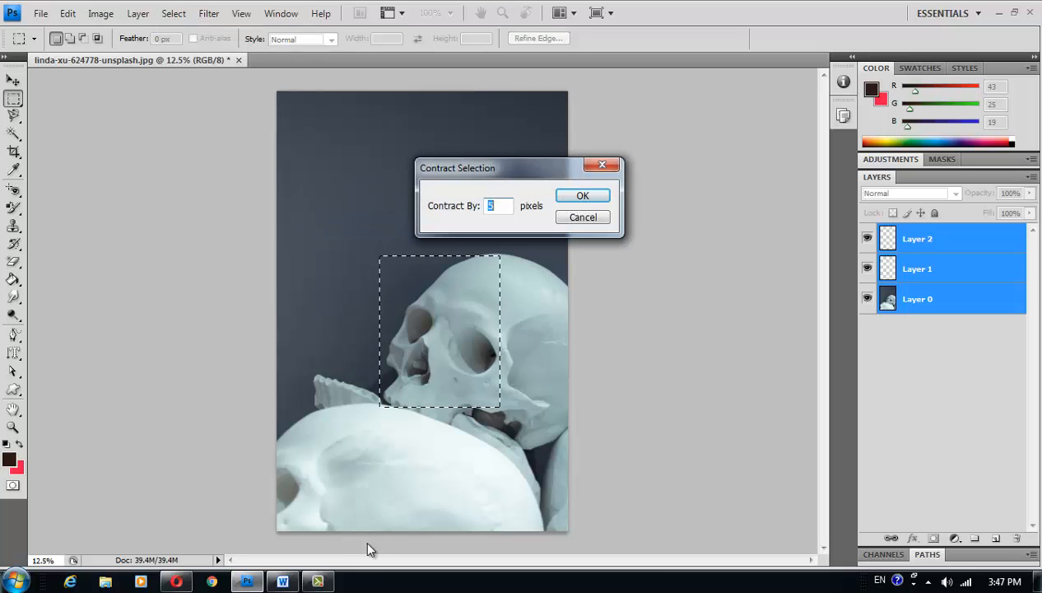
{"action": "key", "text": "Return"}
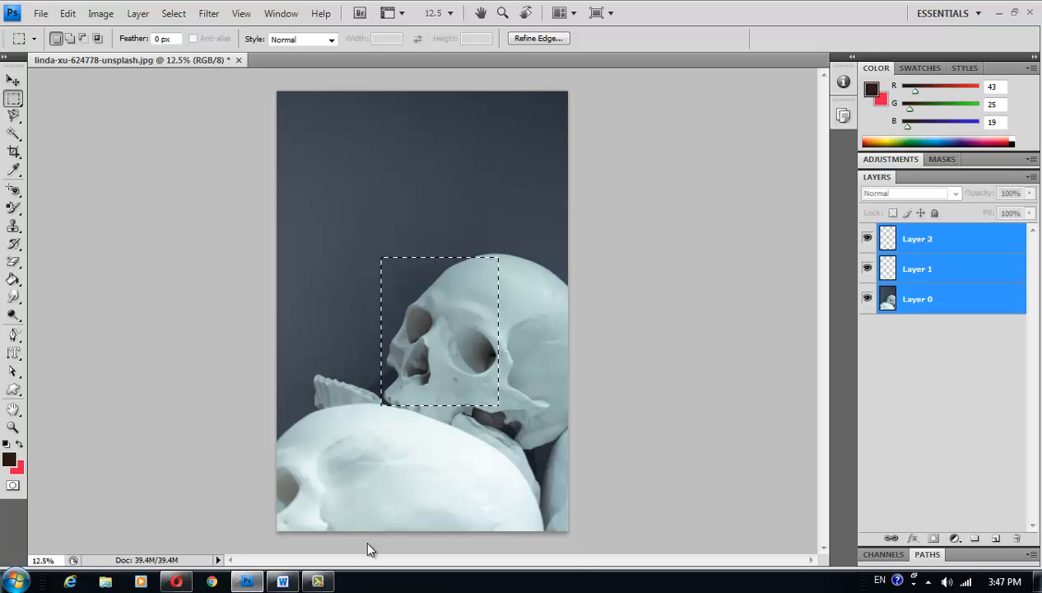
- Feather the rectangular selection over the skull's face with a radius of 20 px
{"action": "key", "text": "alt+s"}
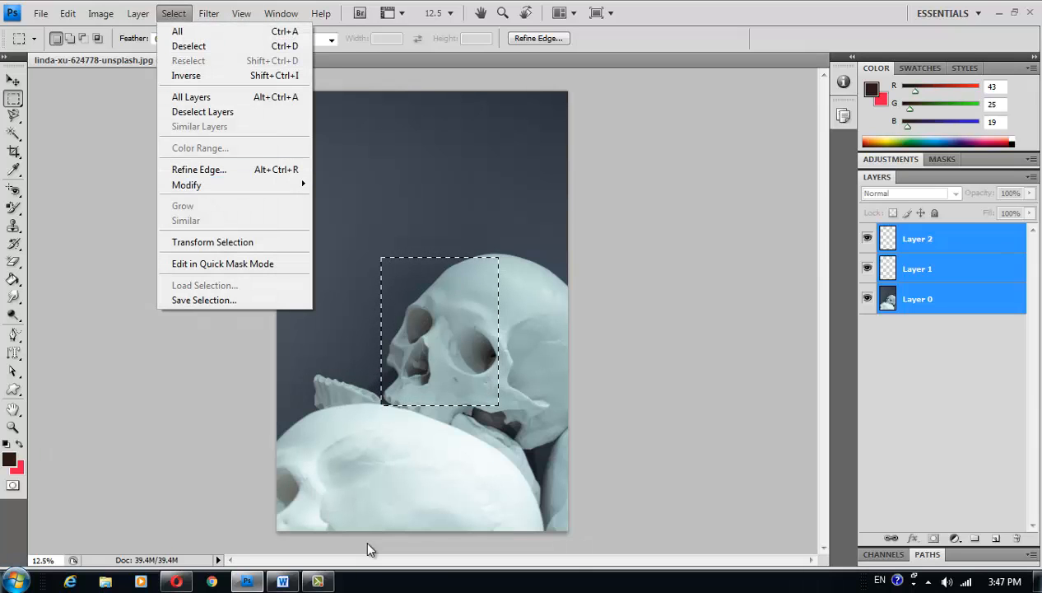
{"action": "key", "text": "m"}
{"action": "key", "text": "Up"}
{"action": "key", "text": "Return"}
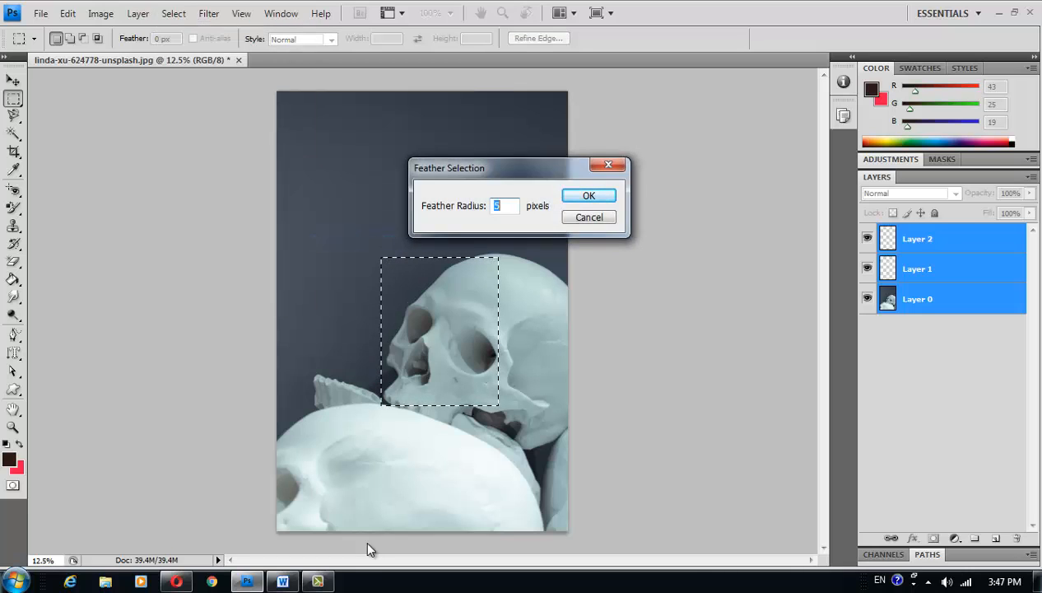
{"action": "key", "text": "Return"}
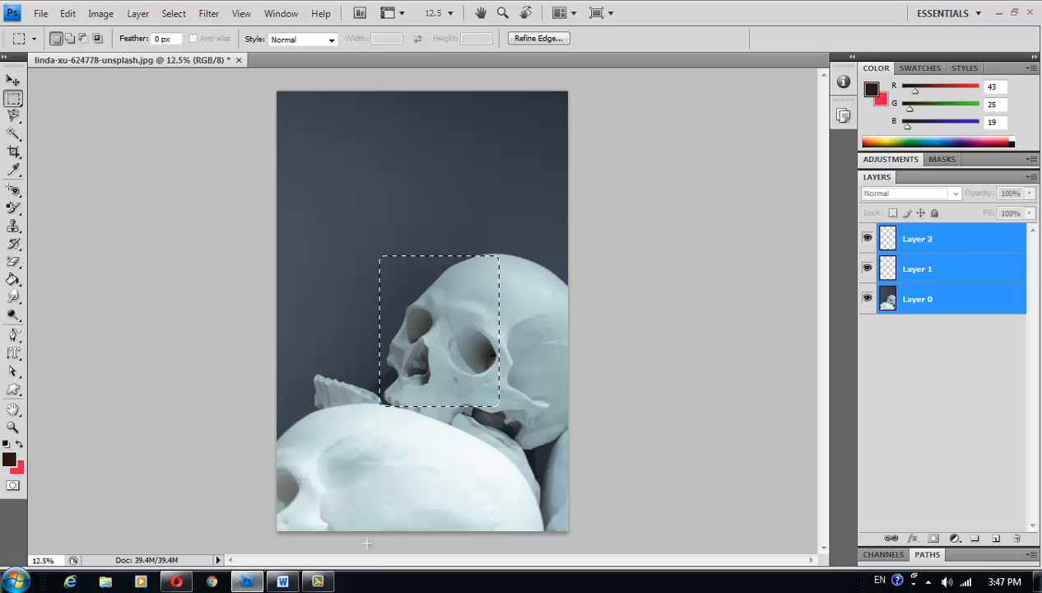
- Feather the selection over the skull's face again, with a radius of 50 px
{"action": "key", "text": "alt+s"}
{"action": "key", "text": "Up"}
{"action": "key", "text": "Up"}
{"action": "key", "text": "Up"}
{"action": "key", "text": "Up"}
{"action": "key", "text": "Up"}
{"action": "key", "text": "Up"}
{"action": "key", "text": "Up"}
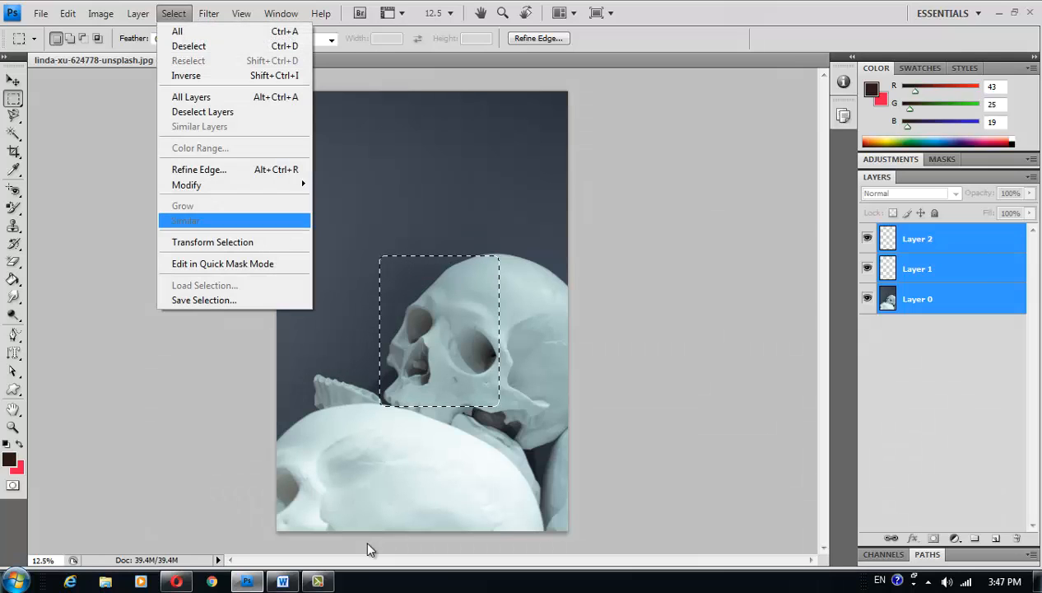
{"action": "key", "text": "Right"}
{"action": "key", "text": "Down"}
{"action": "key", "text": "Down"}
{"action": "key", "text": "Down"}
{"action": "key", "text": "Down"}
{"action": "key", "text": "Down"}
{"action": "key", "text": "Return"}
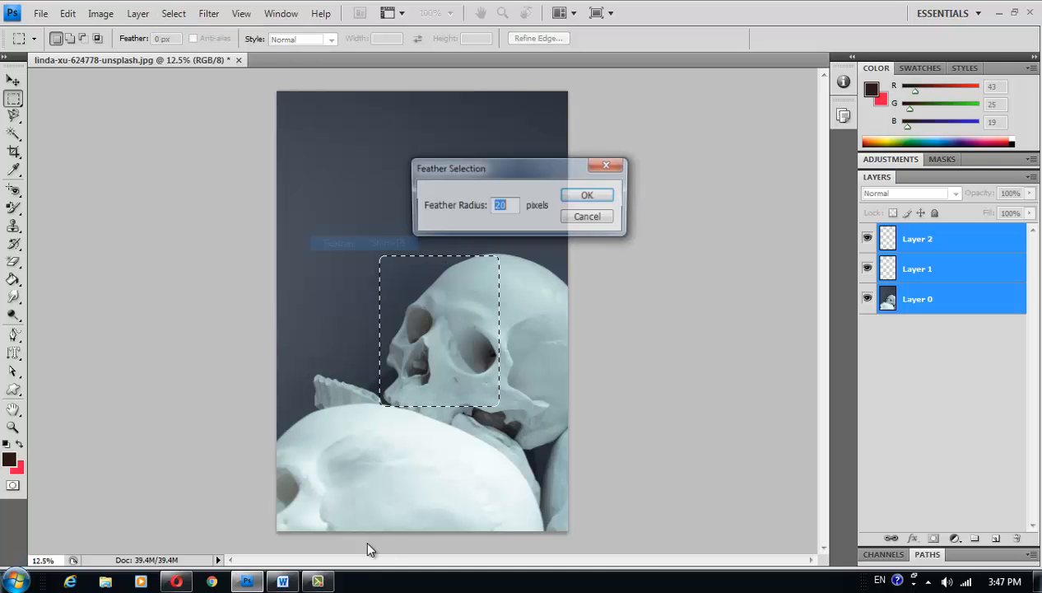
{"action": "type", "text": "50"}
{"action": "key", "text": "Return"}
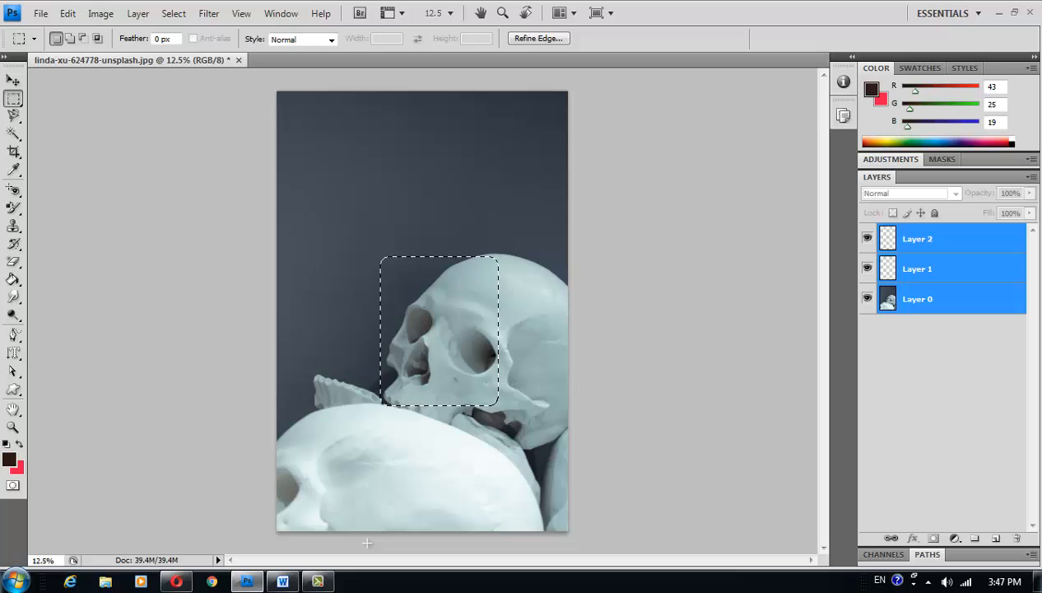
{"action": "key", "text": "alt+s"}
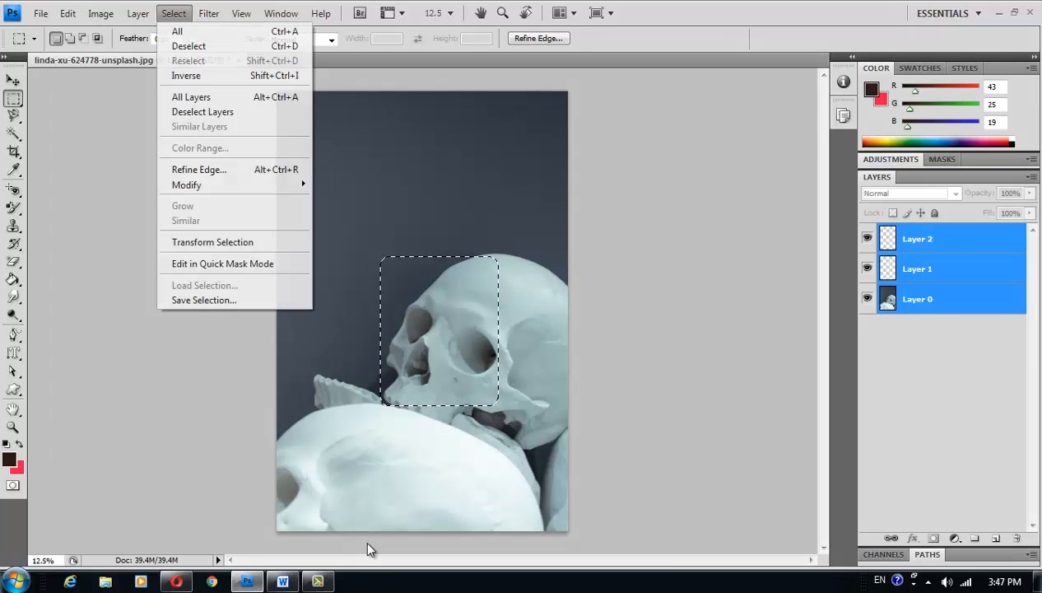
{"action": "key", "text": "Up"}
{"action": "key", "text": "Up"}
{"action": "key", "text": "Up"}
{"action": "key", "text": "Up"}
{"action": "key", "text": "Up"}
{"action": "key", "text": "Up"}
{"action": "key", "text": "Up"}
{"action": "key", "text": "Up"}
{"action": "key", "text": "Down"}
{"action": "key", "text": "Right"}
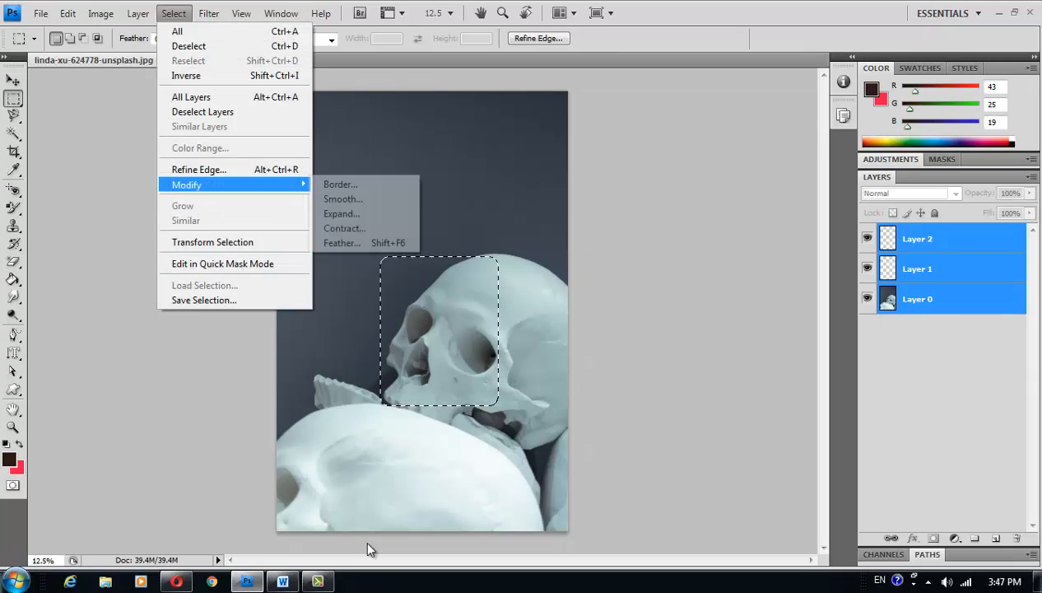
{"action": "key", "text": "alt"}
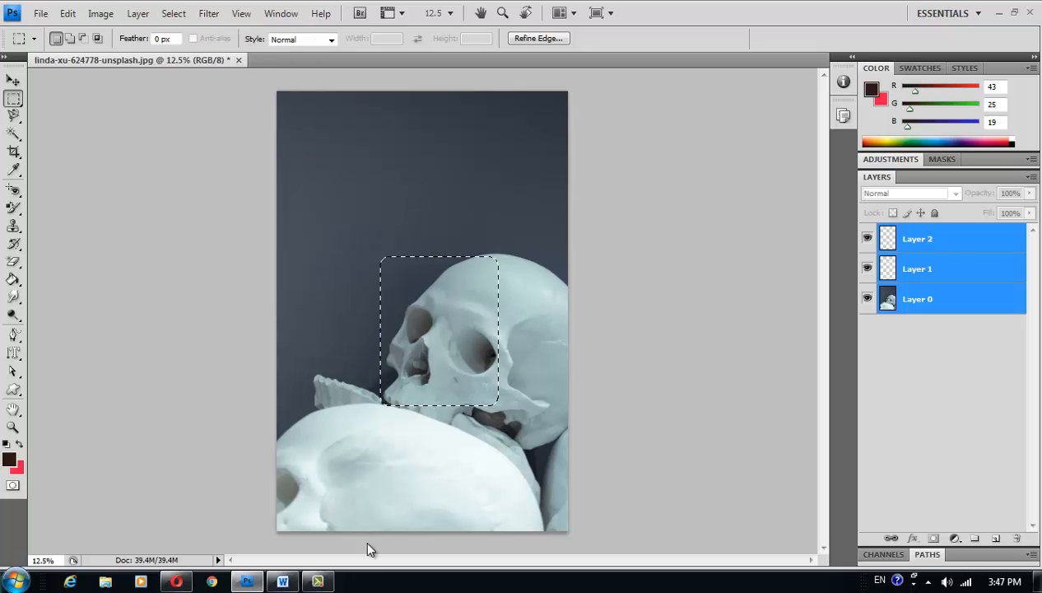
- Start a free transform on the three selected layers with the Move tool and commit it at 100% width and height
{"action": "key", "text": "v"}
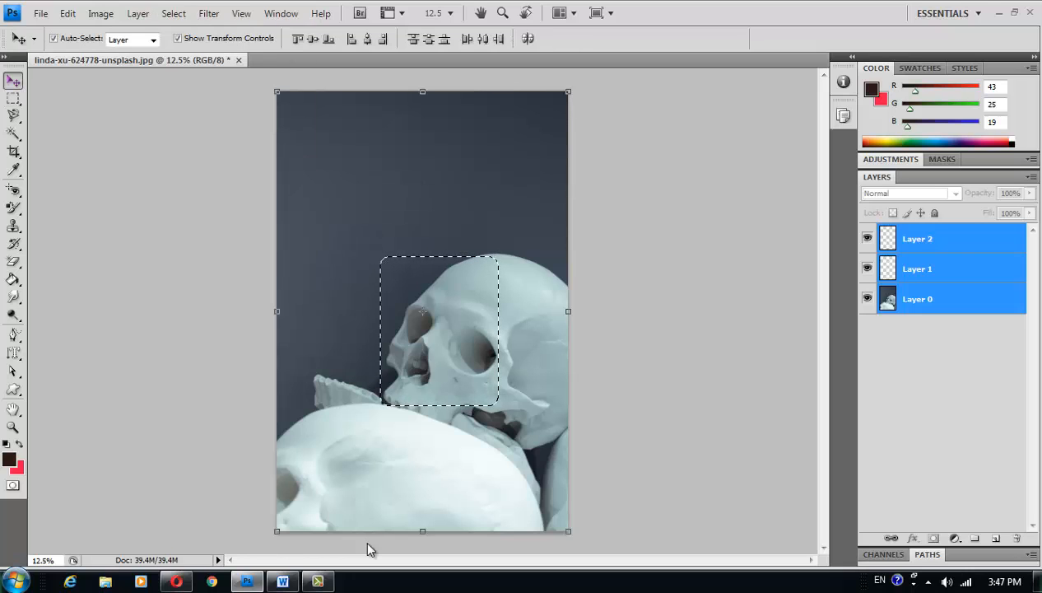
{"action": "key", "text": "alt+s"}
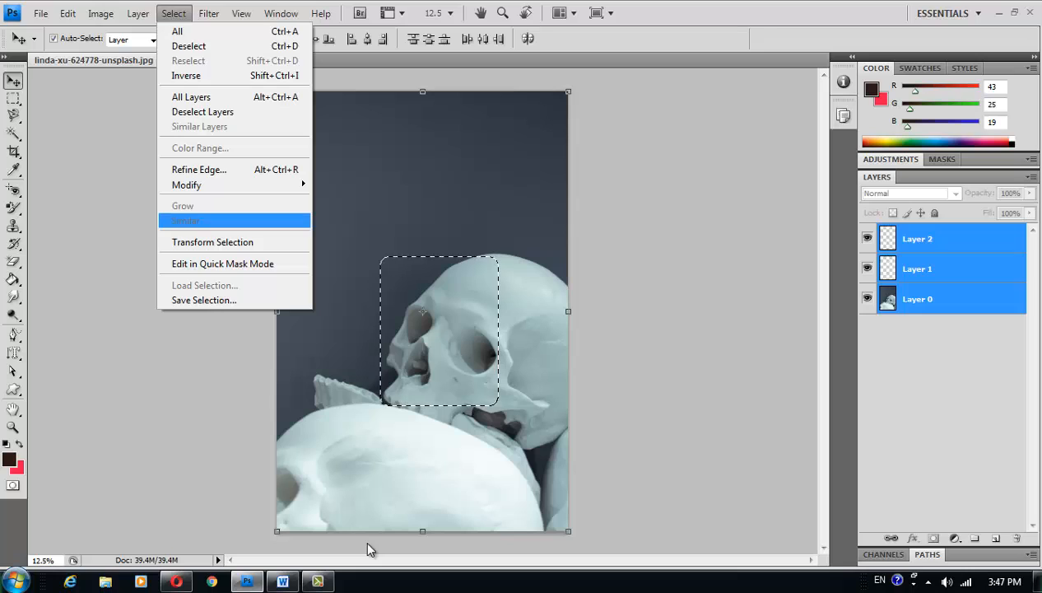
{"action": "left_click", "coordinate": [368, 548]}
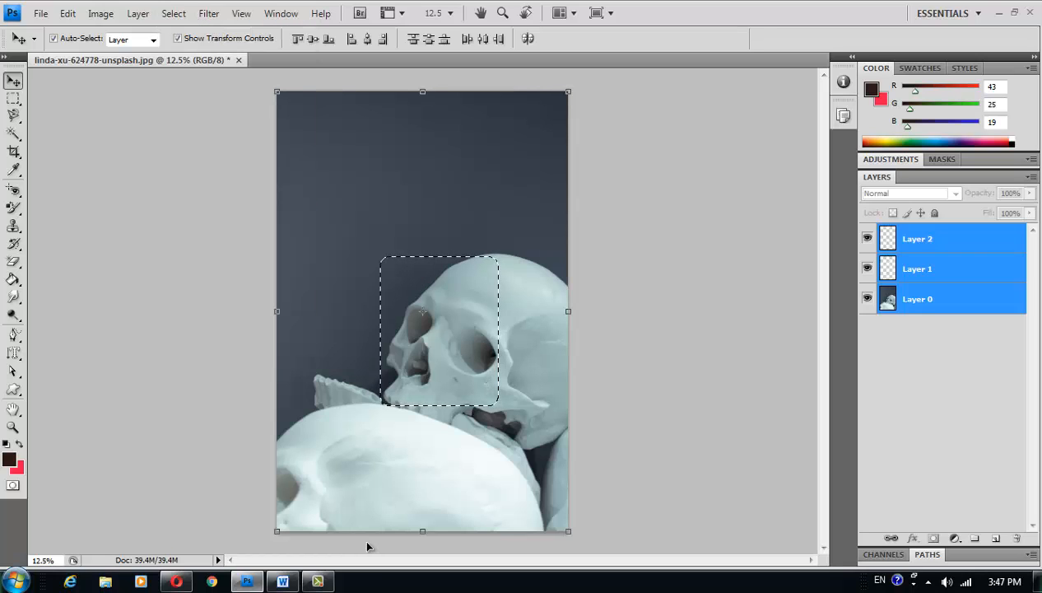
{"action": "key", "text": "ctrl+t"}
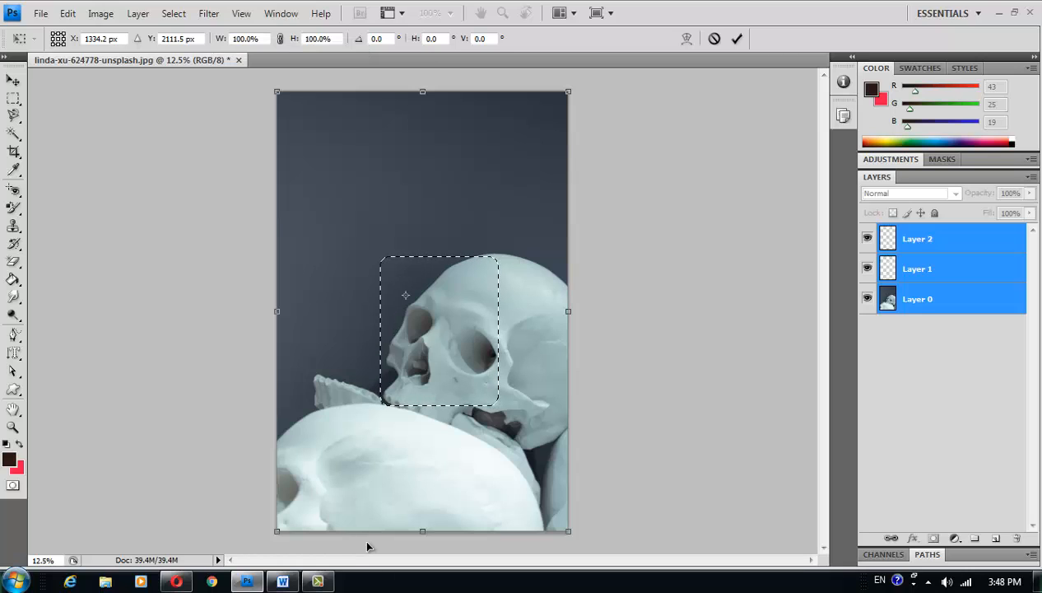
{"action": "key", "text": "Return"}
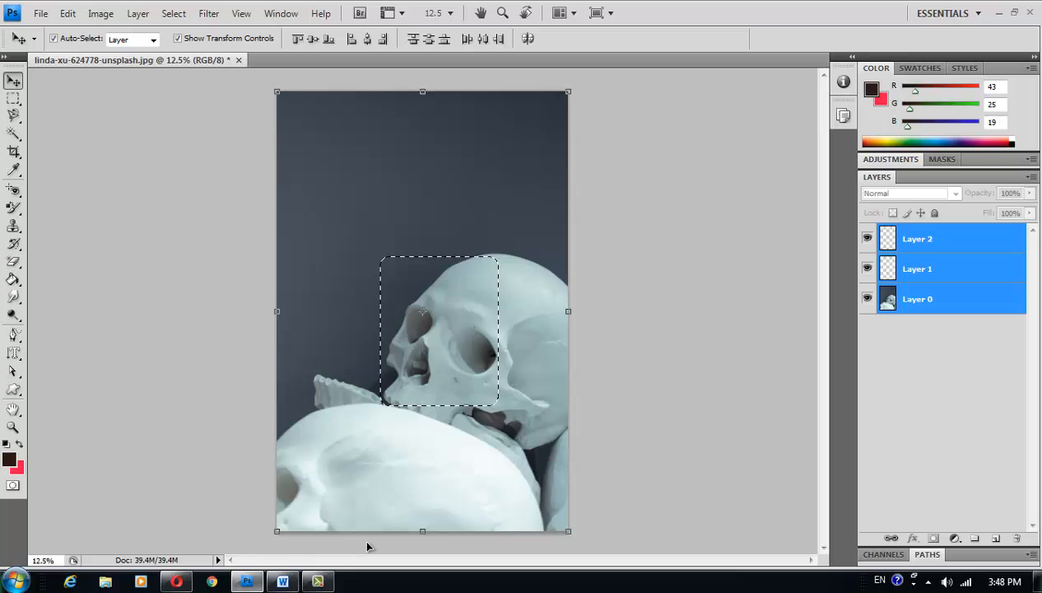
- Switch to the Elliptical Marquee tool in subtract-from-selection mode
{"action": "key", "text": "m"}
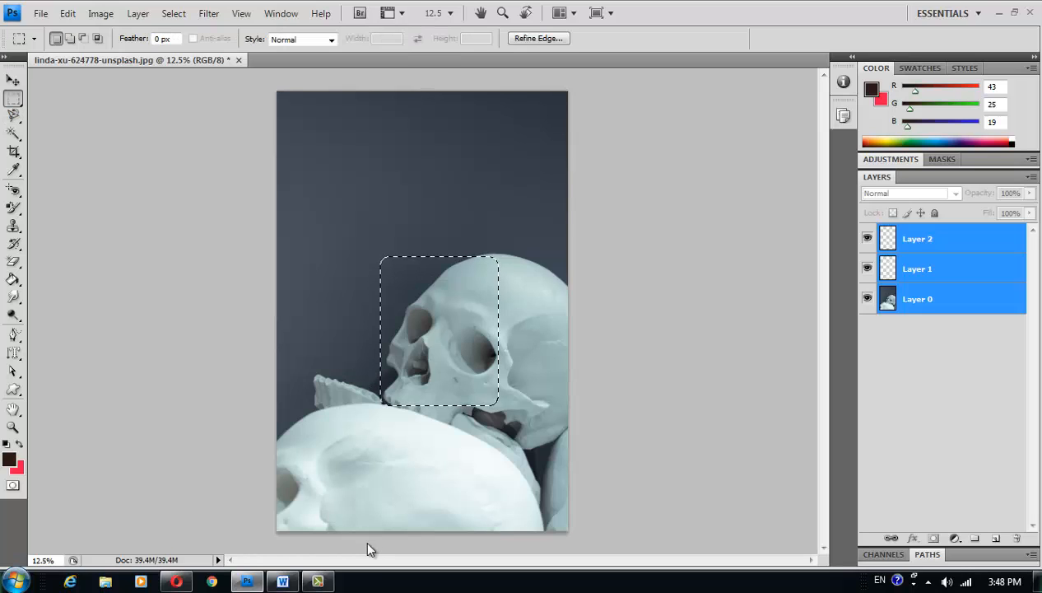
{"action": "key", "text": "Down"}
{"action": "key", "text": "Down"}
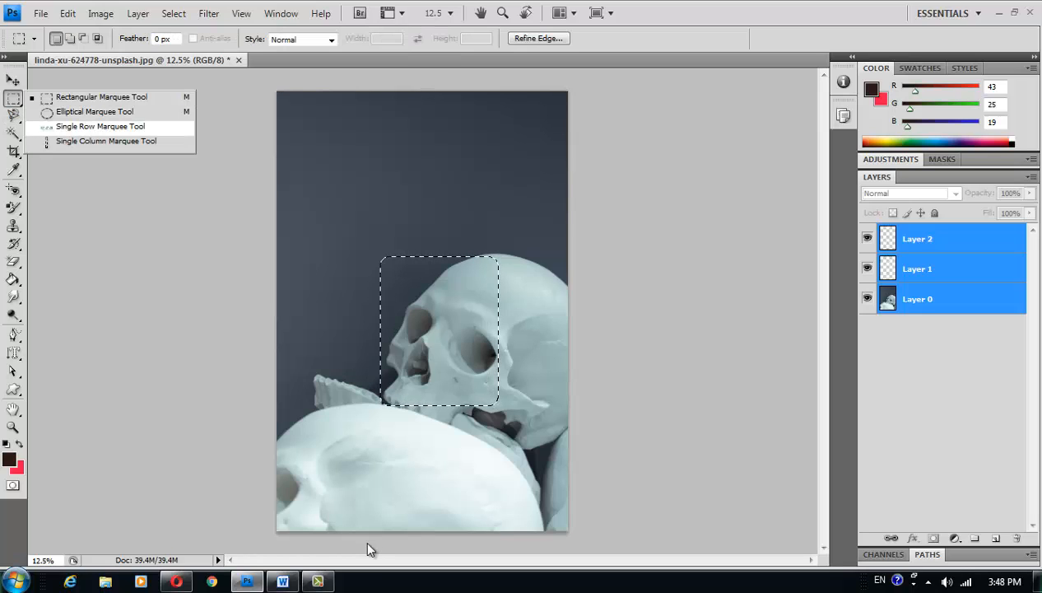
{"action": "key", "text": "Return"}
{"action": "key", "text": "Up"}
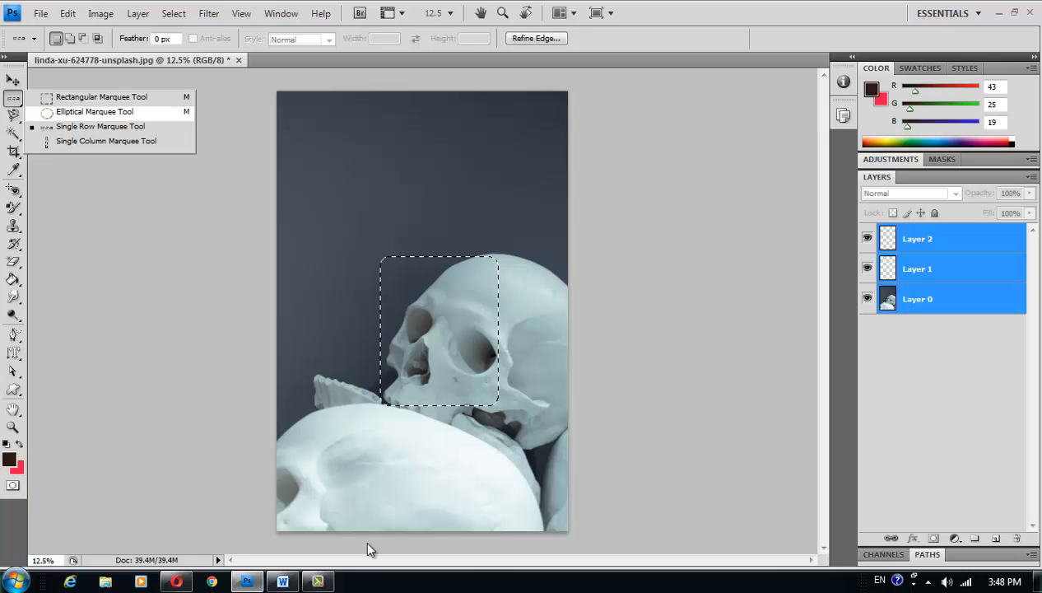
{"action": "key", "text": "Return"}
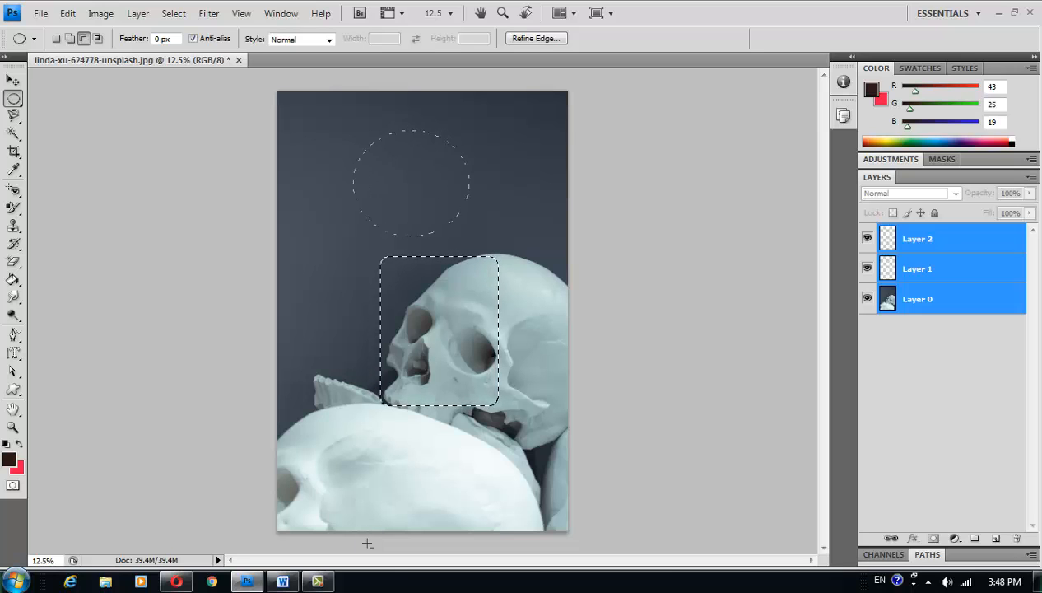
- Try subtracting an ellipse from the upper part of the rounded rectangular selection and undo the change
{"action": "key", "text": "ctrl+z"}
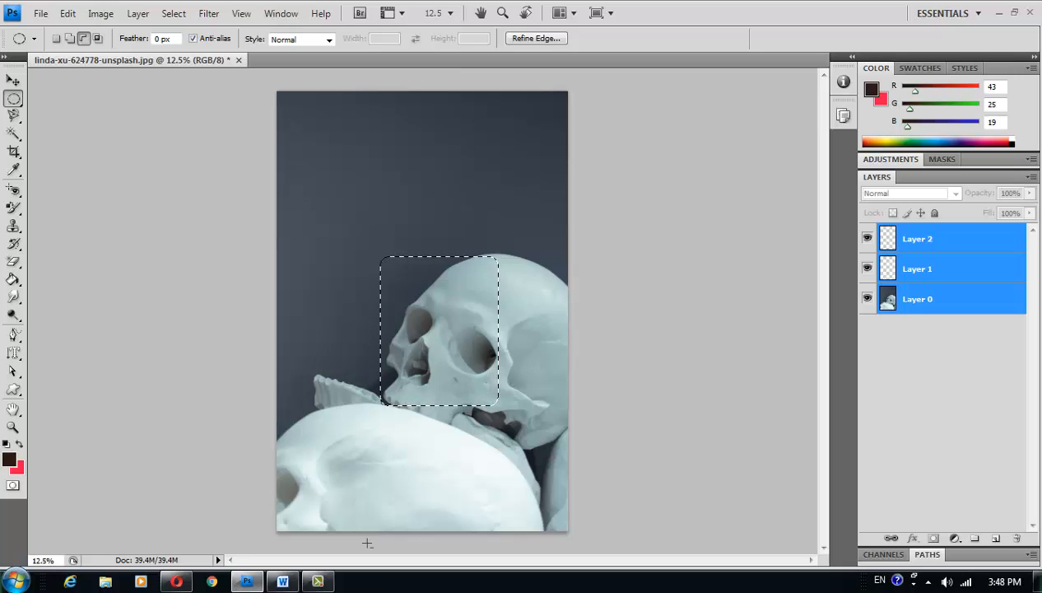
{"action": "key", "text": "ctrl+z"}
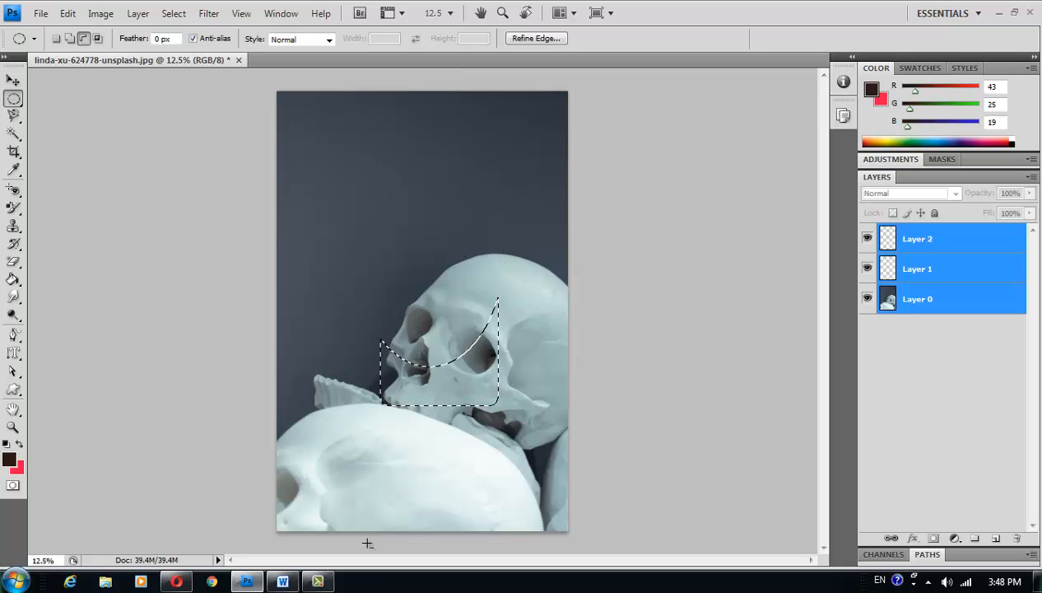
{"action": "key", "text": "ctrl+alt+z"}
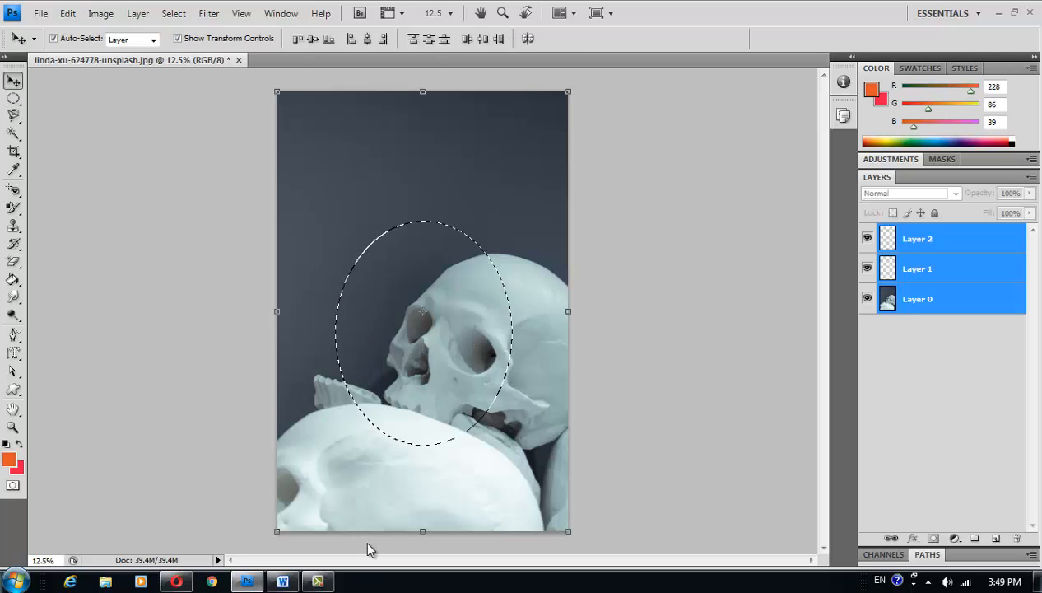
- Transform the elliptical selection, enlarging it up and to the left to about 110.1% width and 110.7% height, and apply it
{"action": "key", "text": "alt+s"}
{"action": "key", "text": "Down"}
{"action": "key", "text": "Down"}
{"action": "key", "text": "Down"}
{"action": "key", "text": "Down"}
{"action": "key", "text": "Down"}
{"action": "key", "text": "Down"}
{"action": "key", "text": "Down"}
{"action": "key", "text": "Down"}
{"action": "key", "text": "Down"}
{"action": "key", "text": "Down"}
{"action": "key", "text": "Down"}
{"action": "key", "text": "Down"}
{"action": "key", "text": "Down"}
{"action": "key", "text": "Down"}
{"action": "key", "text": "Down"}
{"action": "key", "text": "Up"}
{"action": "key", "text": "Up"}
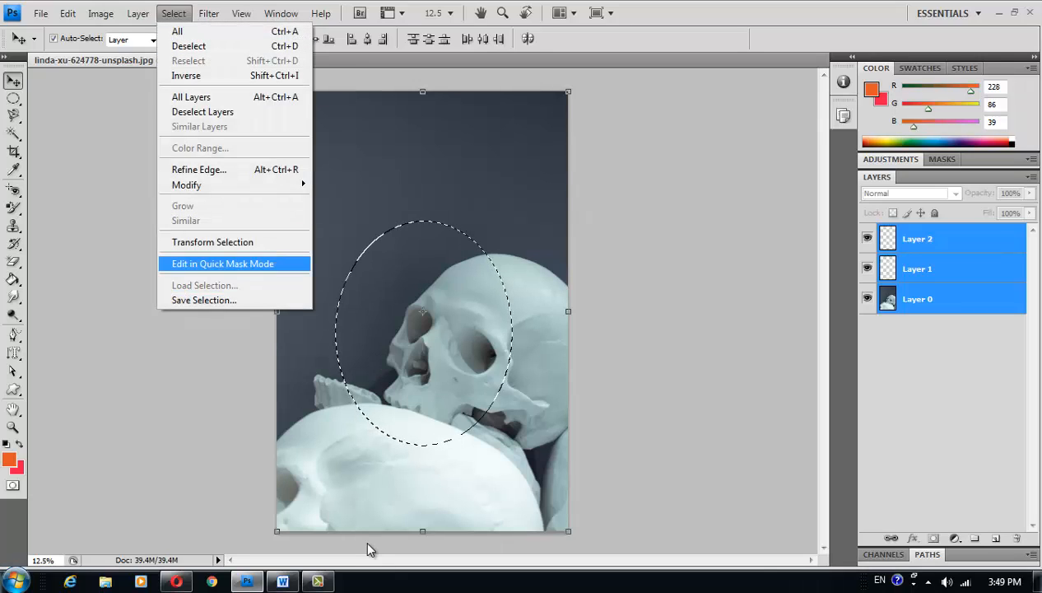
{"action": "key", "text": "Return"}
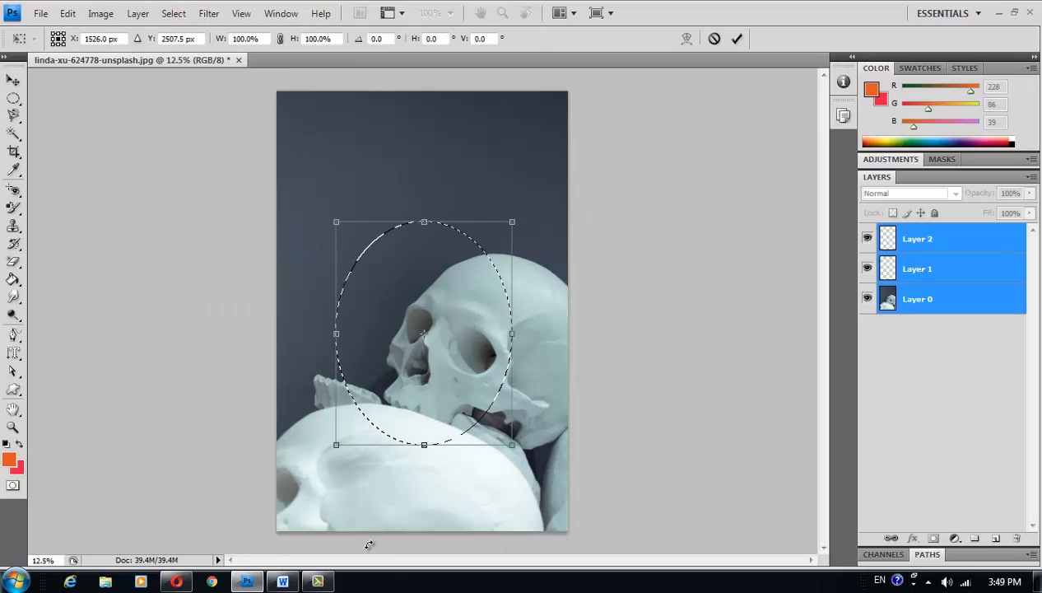
{"action": "mouse_move", "coordinate": [336, 222]}
{"action": "left_mouse_down"}
{"action": "mouse_move", "coordinate": [415, 313]}
{"action": "mouse_move", "coordinate": [319, 198]}
{"action": "left_mouse_up"}
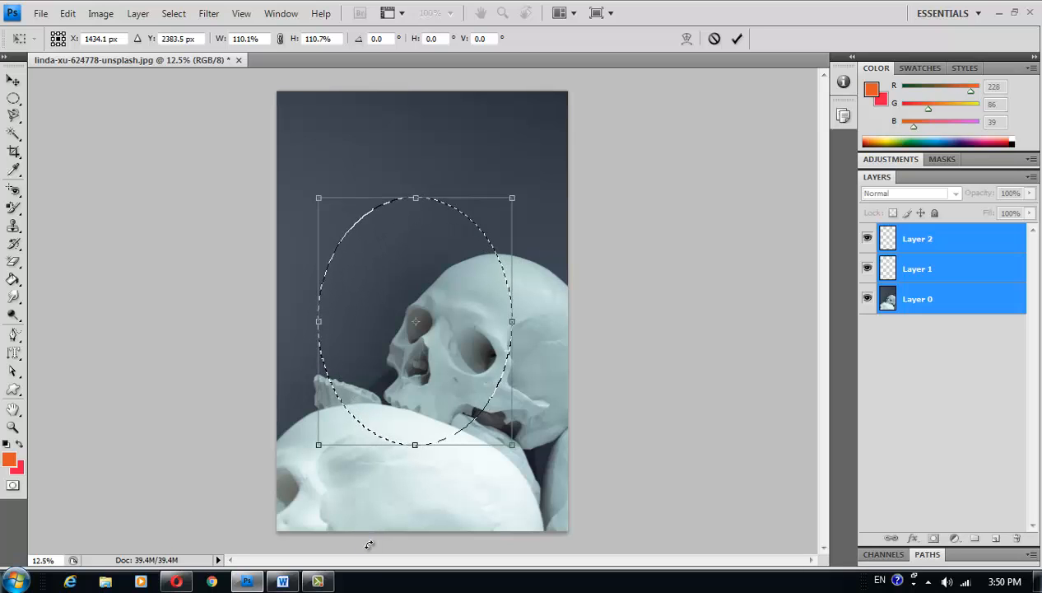
{"action": "key", "text": "v"}
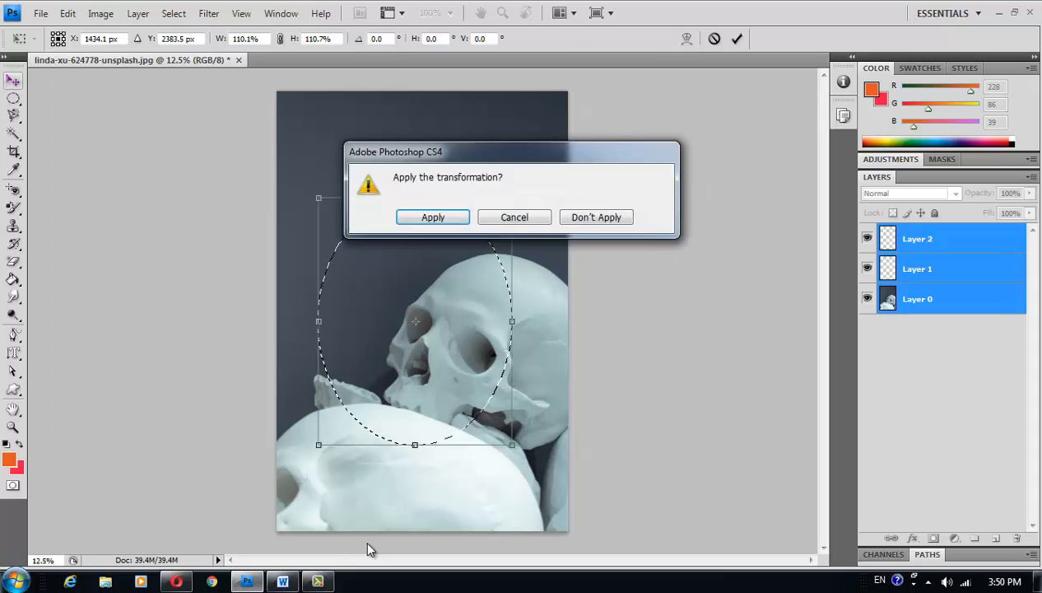
{"action": "key", "text": "Return"}
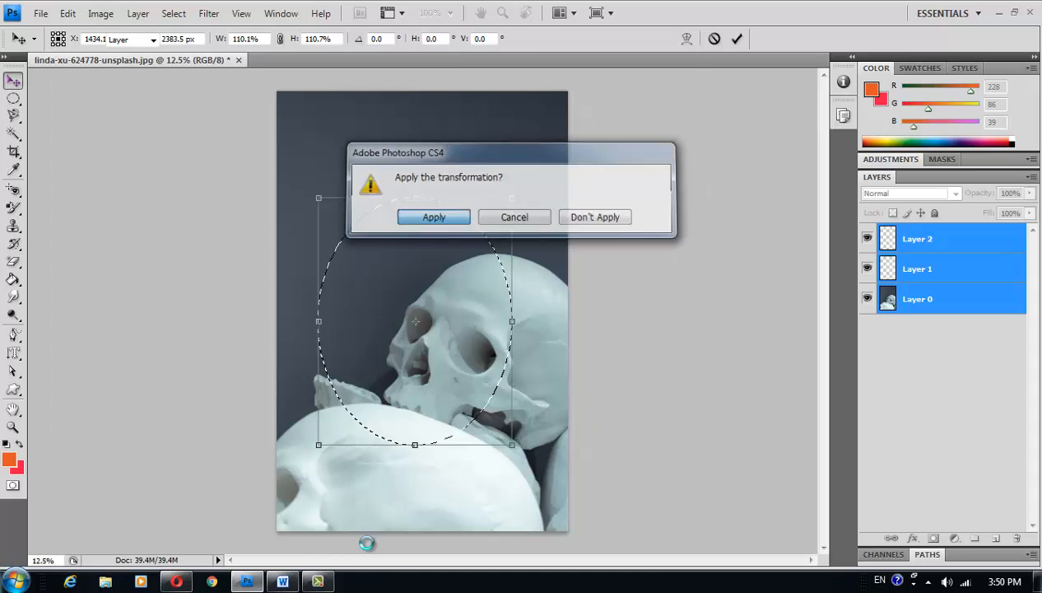
- Save the elliptical selection as a new channel named abc
{"action": "key", "text": "alt+s"}
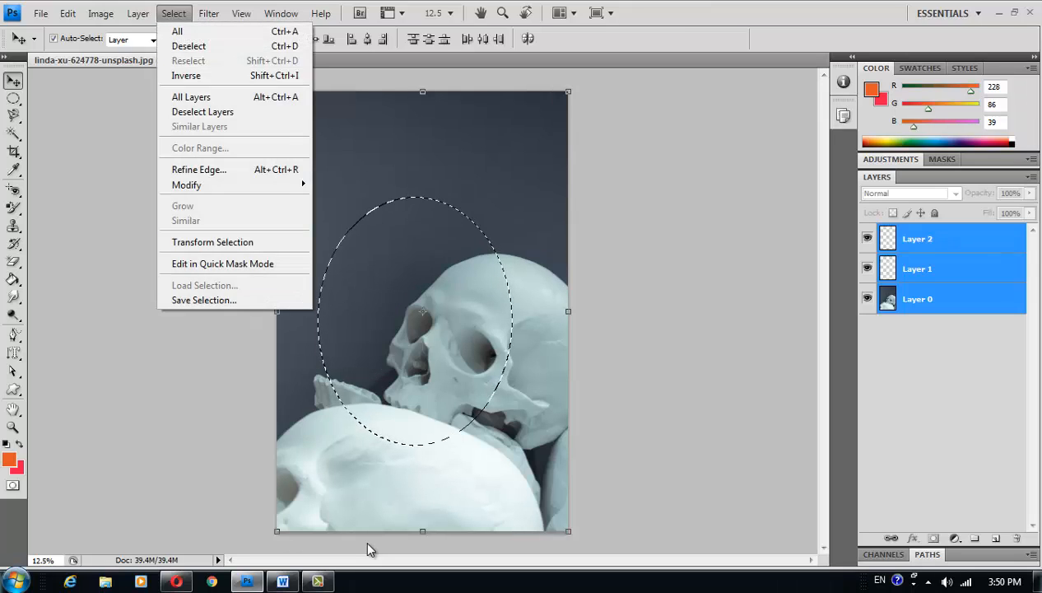
{"action": "key", "text": "Return"}
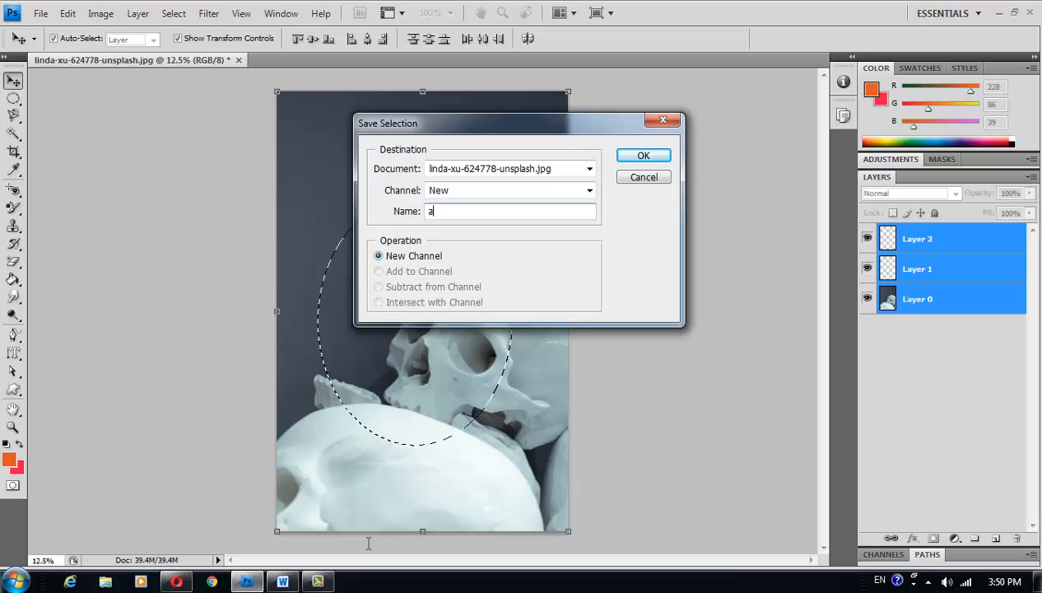
{"action": "type", "text": "abc"}
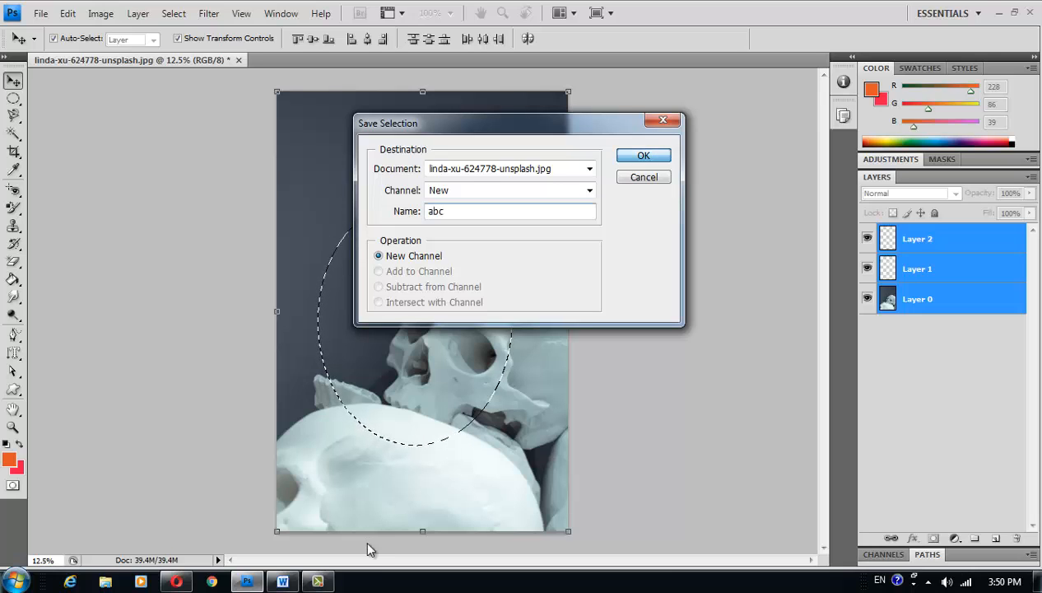
{"action": "key", "text": "Return"}
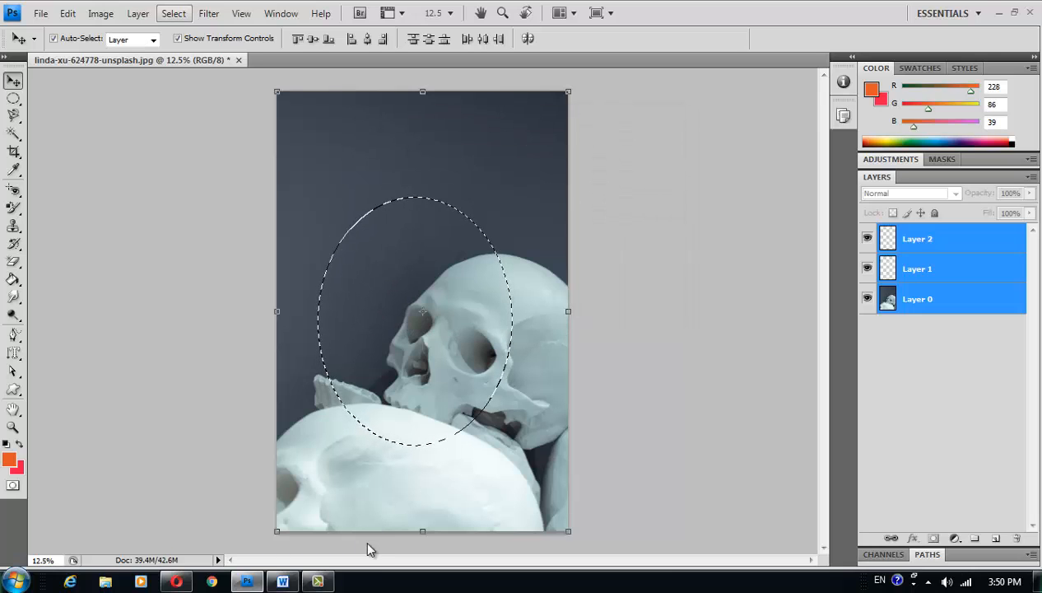
- Load the saved abc channel as a new selection and deselect it
{"action": "key", "text": "alt+s"}
{"action": "key", "text": "Up"}
{"action": "key", "text": "Up"}
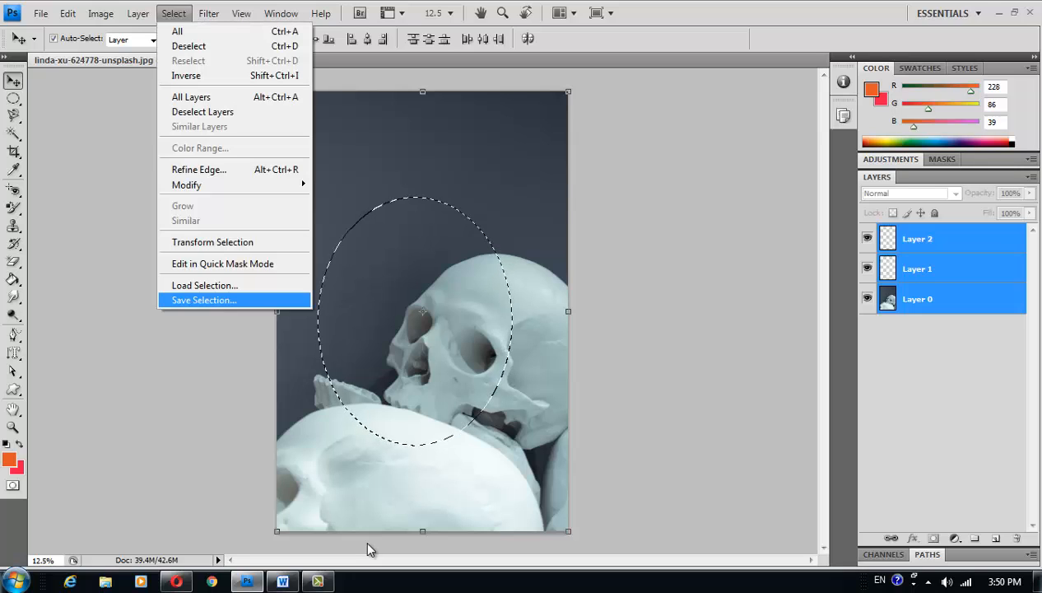
{"action": "key", "text": "Return"}
{"action": "key", "text": "Tab"}
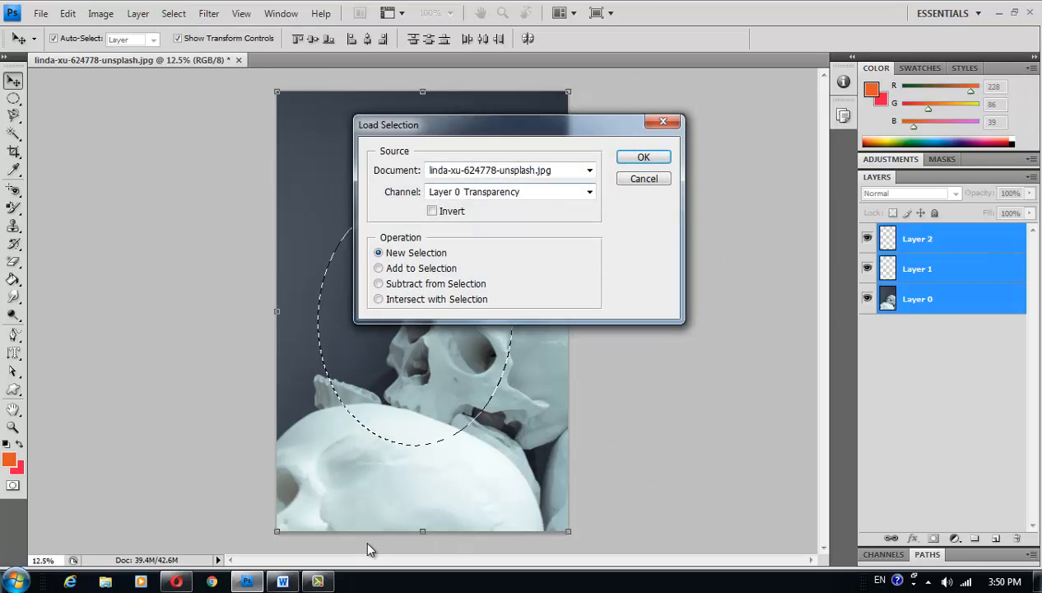
{"action": "key", "text": "alt+Down"}
{"action": "key", "text": "Down"}
{"action": "key", "text": "Return"}
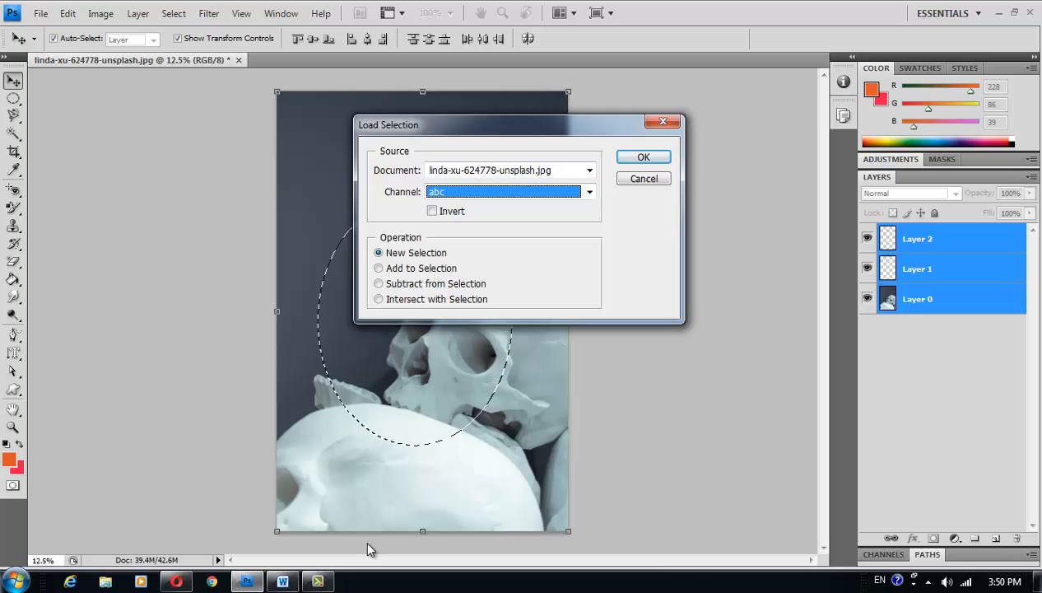
{"action": "key", "text": "Return"}
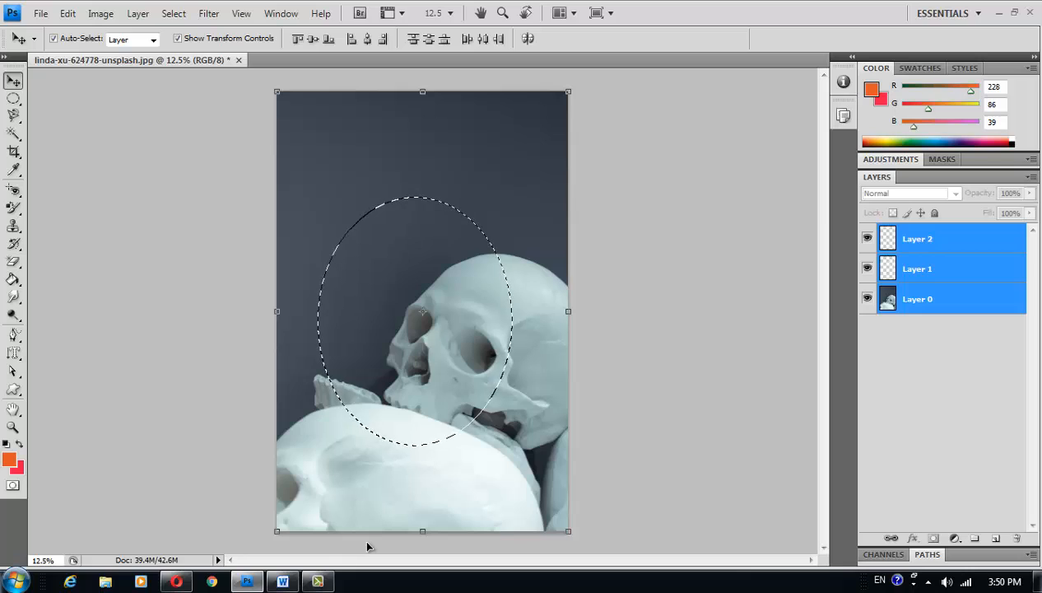
{"action": "key", "text": "ctrl+d"}
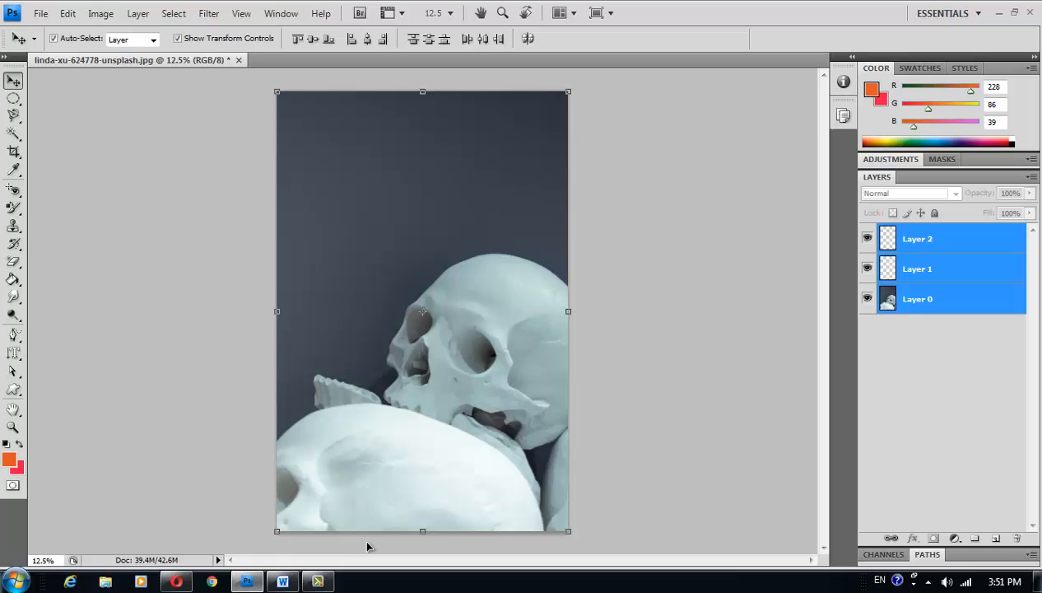
{"action": "key", "text": "alt+s"}
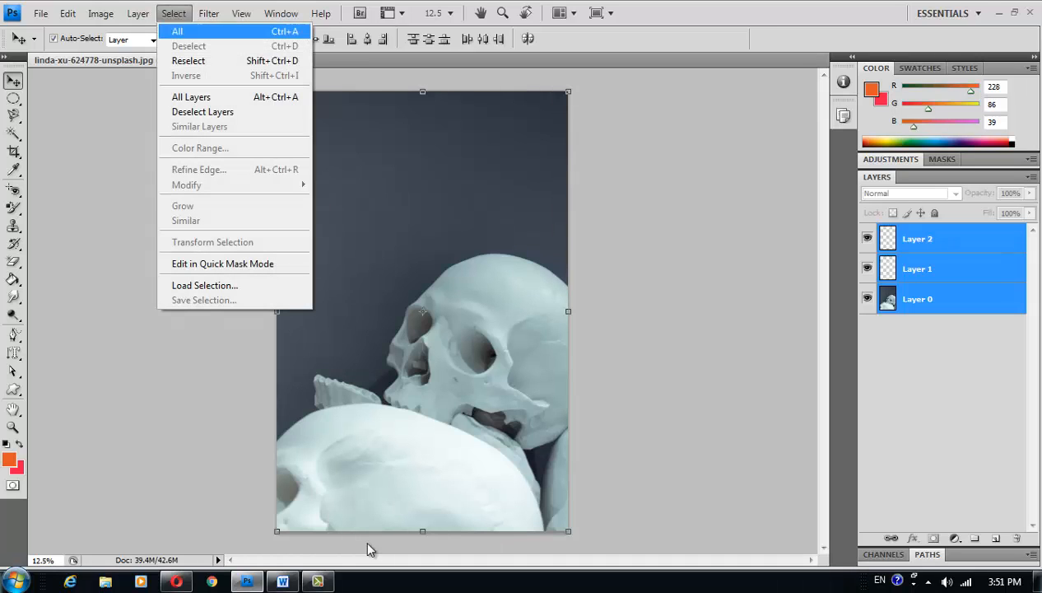
{"action": "key", "text": "Down"}
{"action": "key", "text": "Down"}
{"action": "key", "text": "Down"}
{"action": "key", "text": "Down"}
{"action": "key", "text": "Down"}
{"action": "key", "text": "Down"}
{"action": "key", "text": "Down"}
{"action": "key", "text": "Down"}
{"action": "key", "text": "Down"}
{"action": "key", "text": "Down"}
{"action": "key", "text": "Down"}
{"action": "key", "text": "Down"}
{"action": "key", "text": "Down"}
{"action": "key", "text": "Up"}
{"action": "key", "text": "Up"}
{"action": "key", "text": "Up"}
{"action": "key", "text": "Up"}
{"action": "key", "text": "Up"}
{"action": "key", "text": "Up"}
{"action": "key", "text": "Up"}
{"action": "key", "text": "Up"}
{"action": "key", "text": "Up"}
{"action": "key", "text": "Up"}
{"action": "key", "text": "Up"}
{"action": "key", "text": "Up"}
{"action": "key", "text": "Up"}
{"action": "key", "text": "Right"}
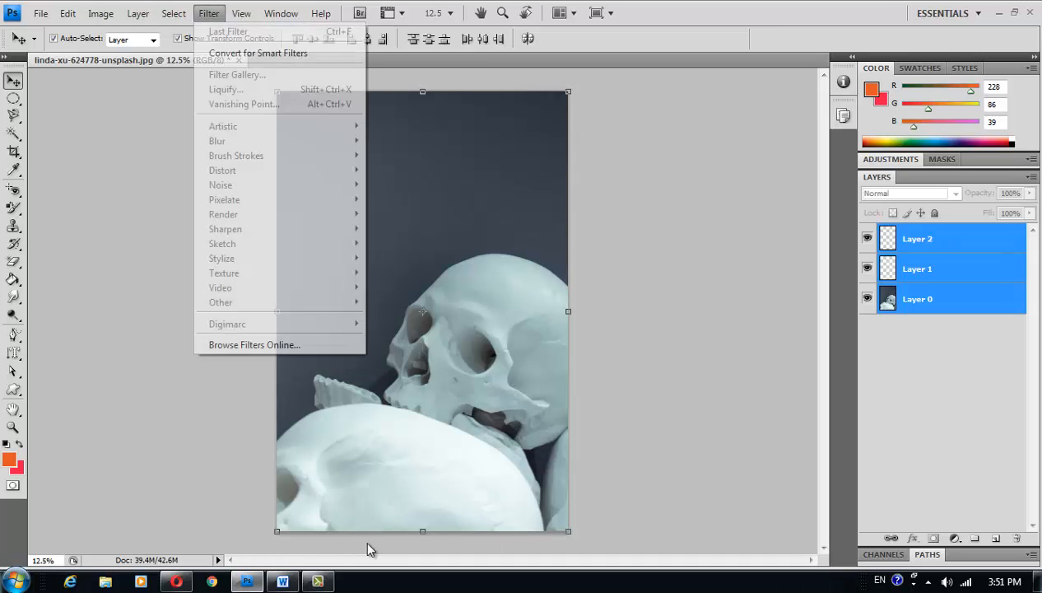
{"action": "key", "text": "Escape"}
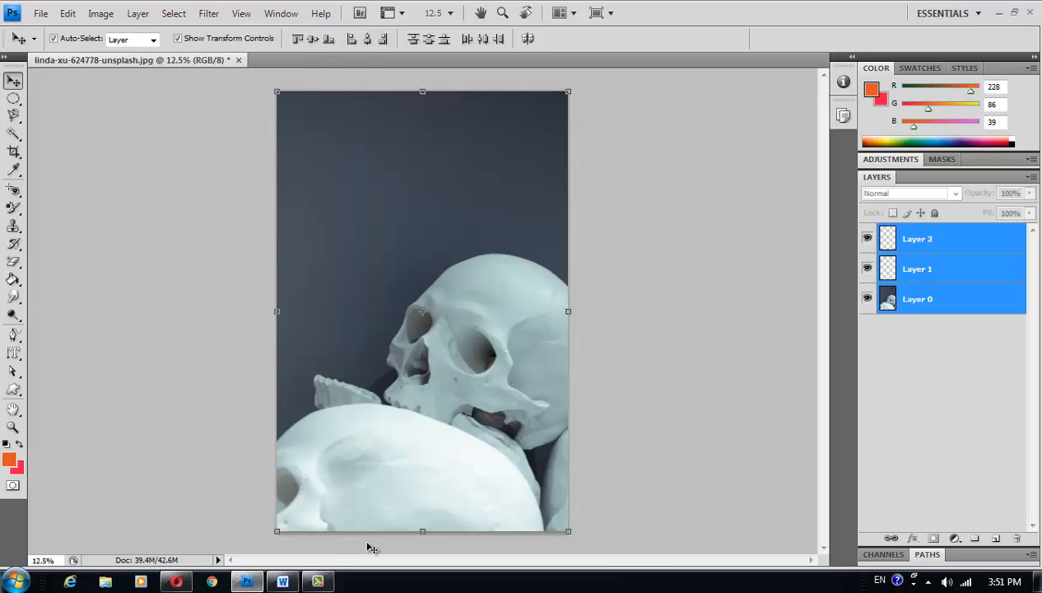